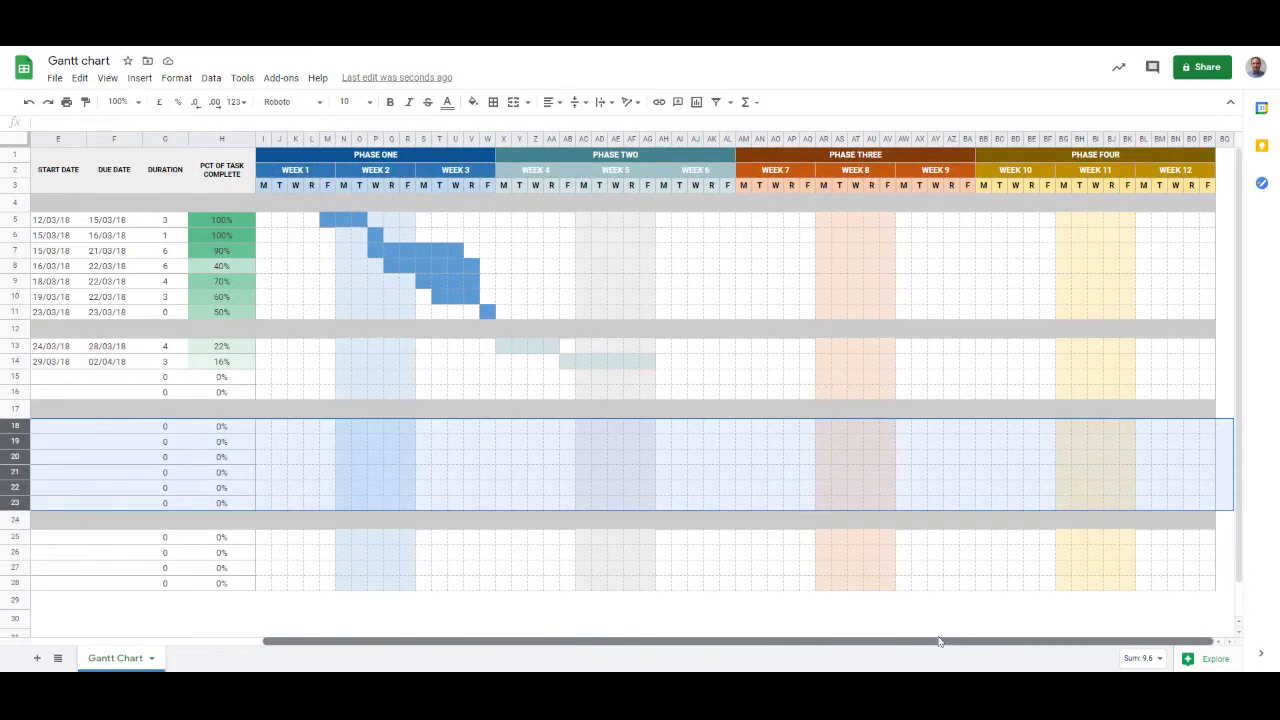
# Insert a column before Phase One in the timeline and label its header cell P1
pyautogui.moveTo(938, 641); pyautogui.dragTo(528, 636)
pyautogui.click(348, 350)
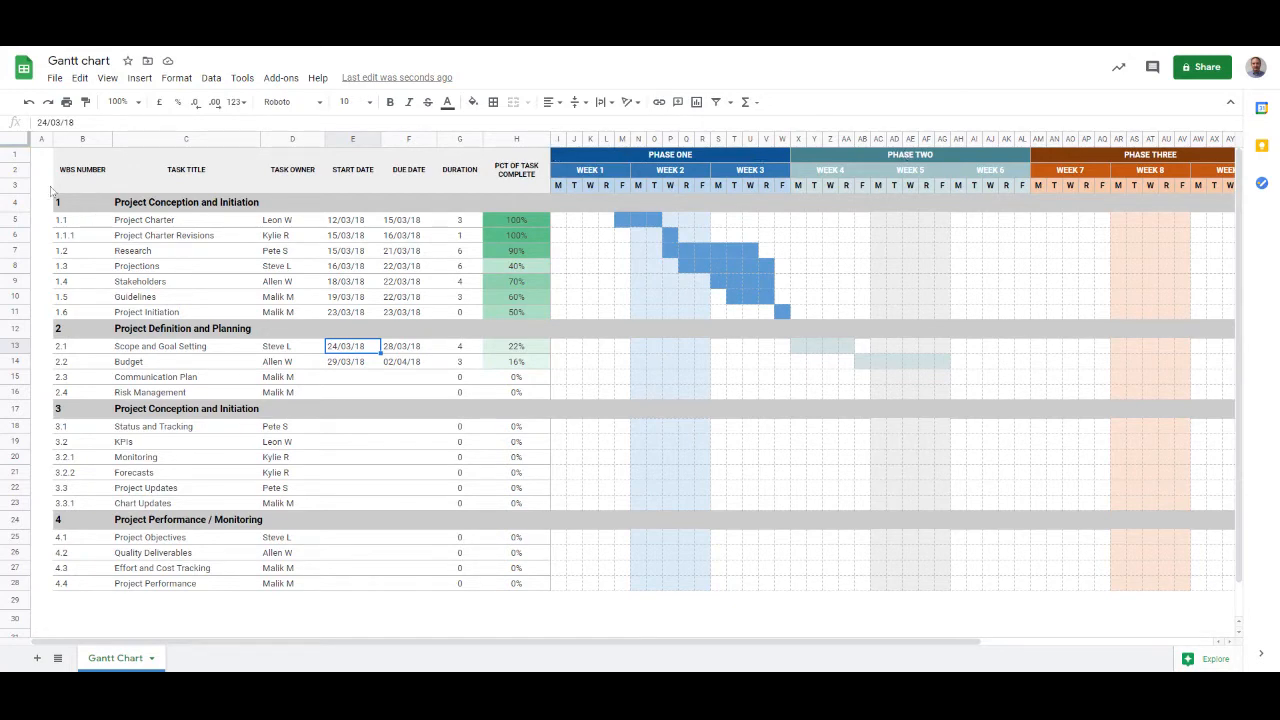
pyautogui.rightClick(561, 143)
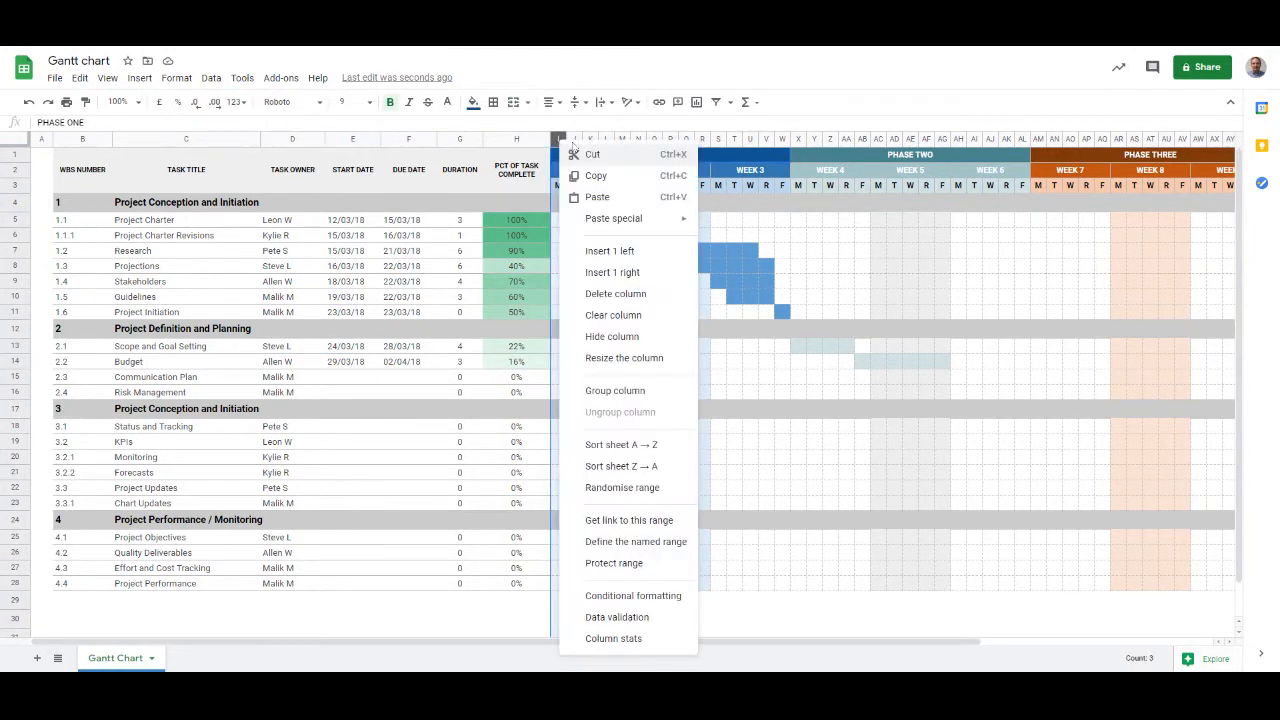
pyautogui.click(613, 251)
pyautogui.click(560, 157)
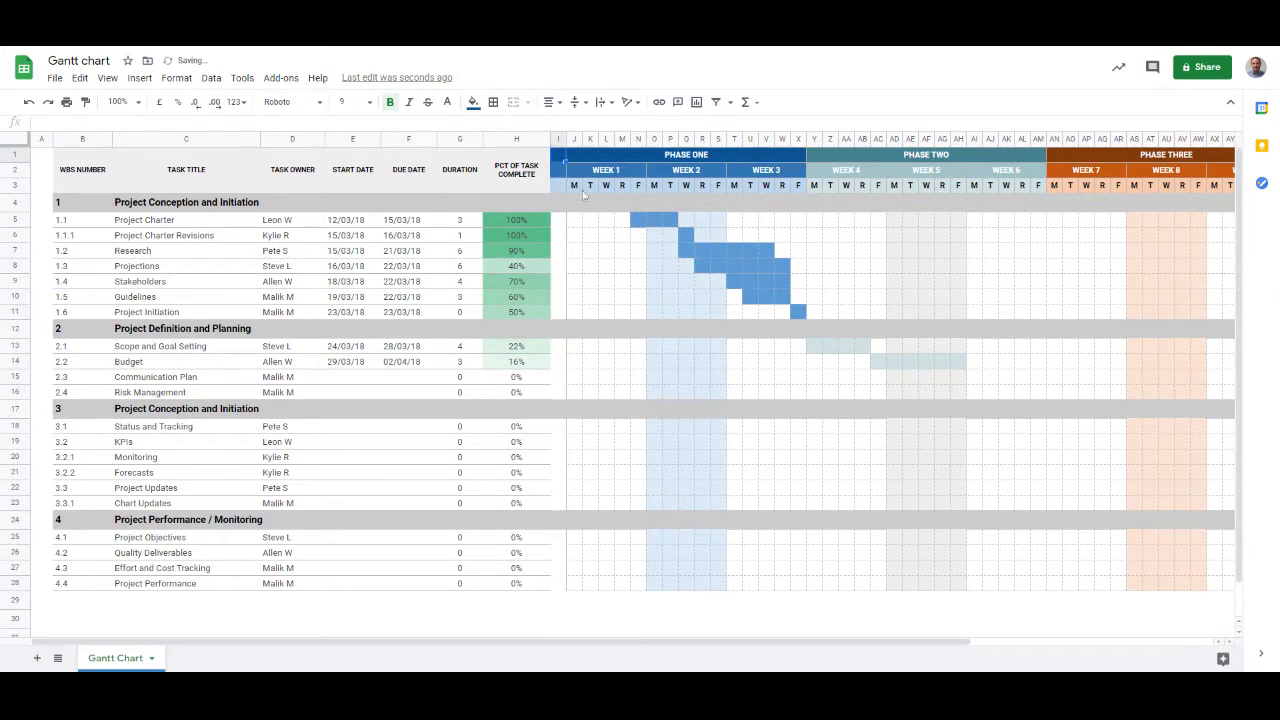
pyautogui.write('P1')
pyautogui.click(624, 266)
# Insert a column before Phase Two and label its header cell P2
pyautogui.rightClick(818, 141)
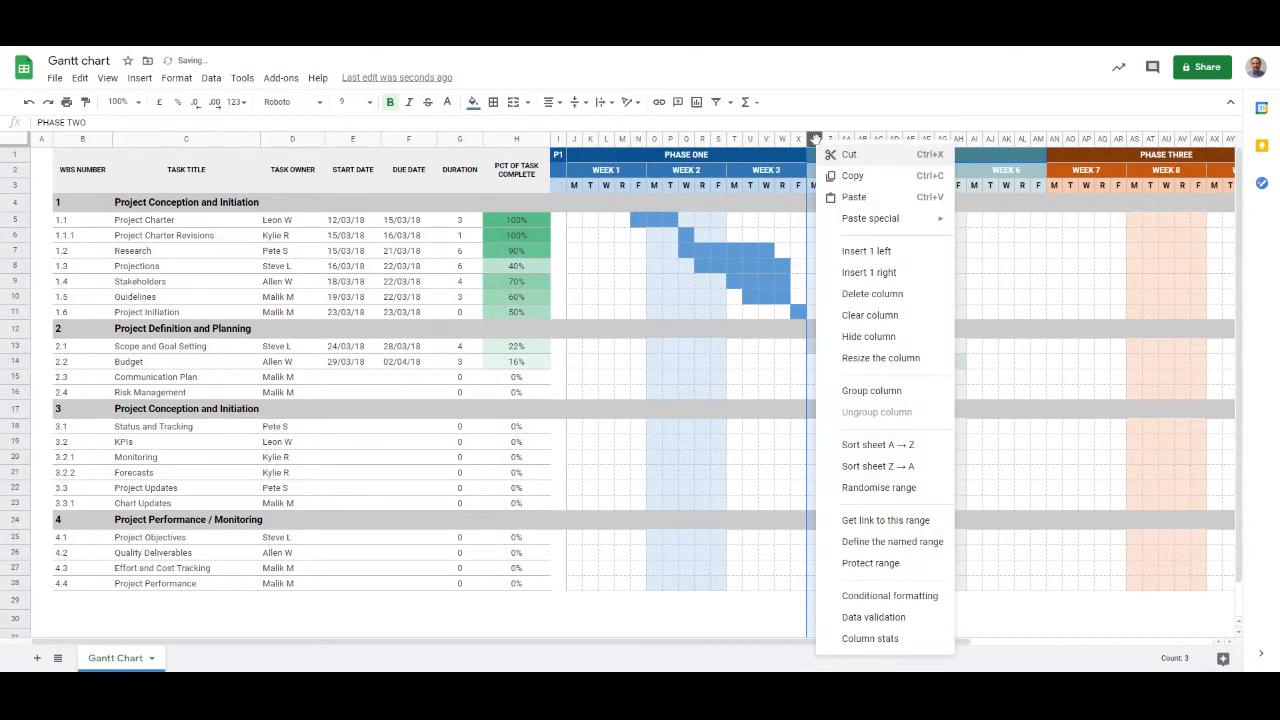
pyautogui.click(866, 251)
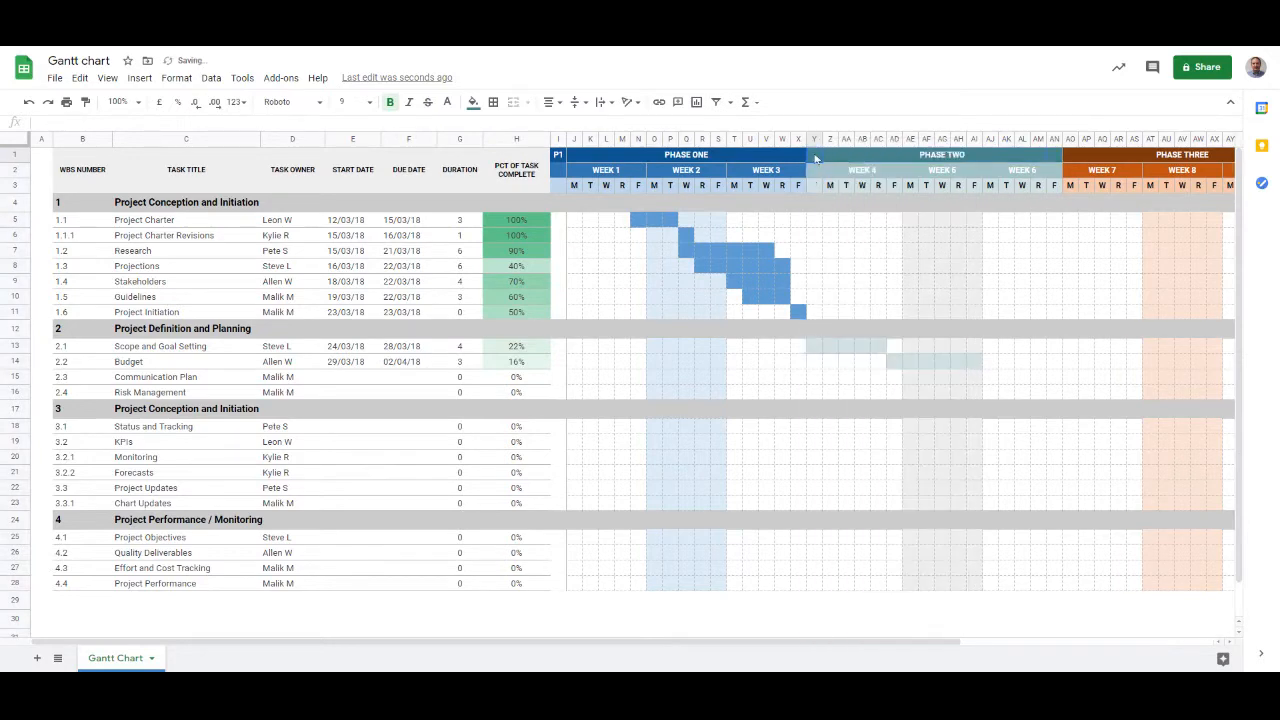
pyautogui.click(815, 157)
pyautogui.write('P2')
# Insert a column before Phase Three and label its header cell P3
pyautogui.rightClick(1070, 140)
pyautogui.click(1128, 242)
pyautogui.click(1077, 160)
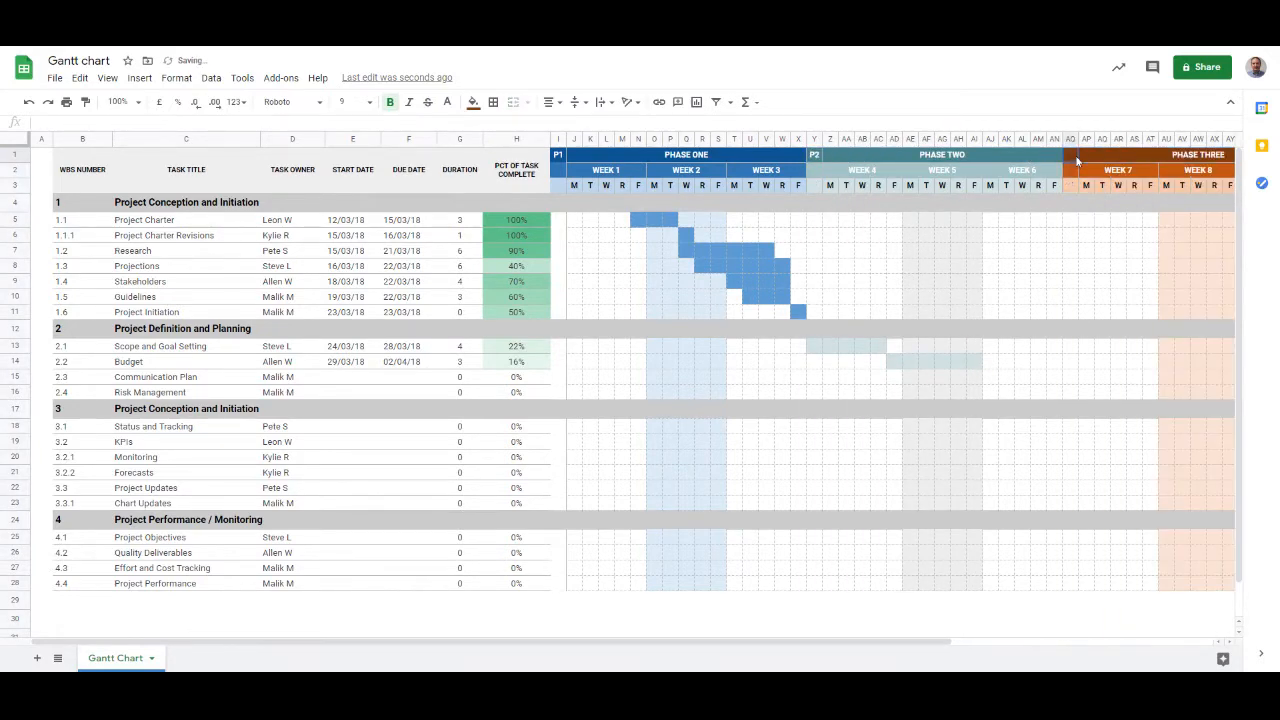
pyautogui.write('P3')
pyautogui.click(1038, 268)
# Insert a column before Phase Four and label its header cell P4
pyautogui.click(909, 634)
pyautogui.moveTo(909, 645); pyautogui.dragTo(1169, 645)
pyautogui.click(975, 138)
pyautogui.rightClick(975, 138)
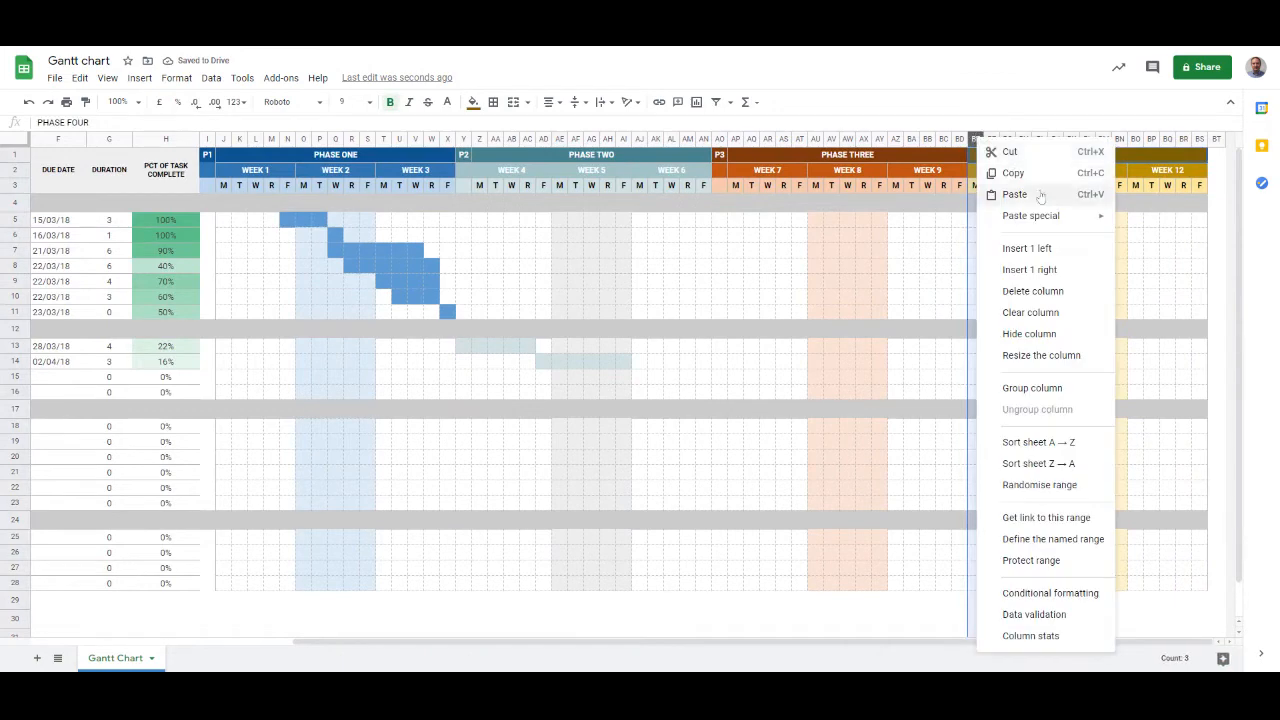
pyautogui.click(1030, 250)
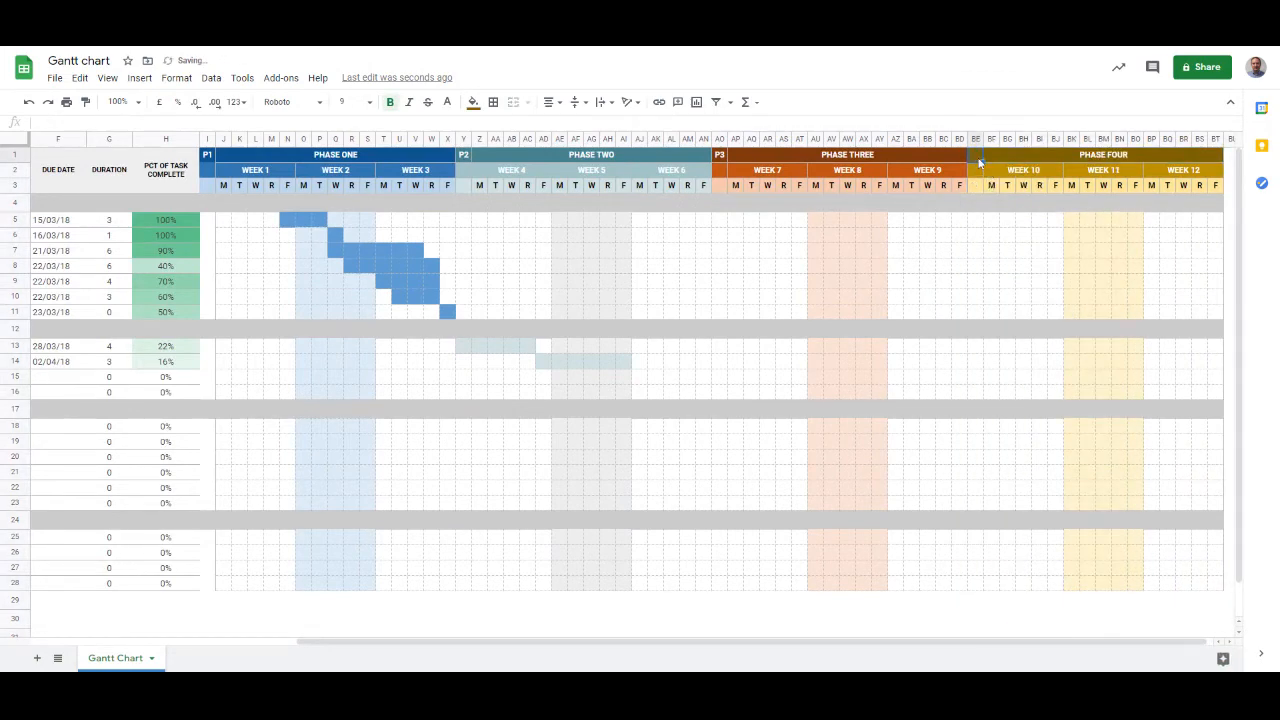
pyautogui.click(977, 155)
pyautogui.write('P4')
pyautogui.click(958, 266)
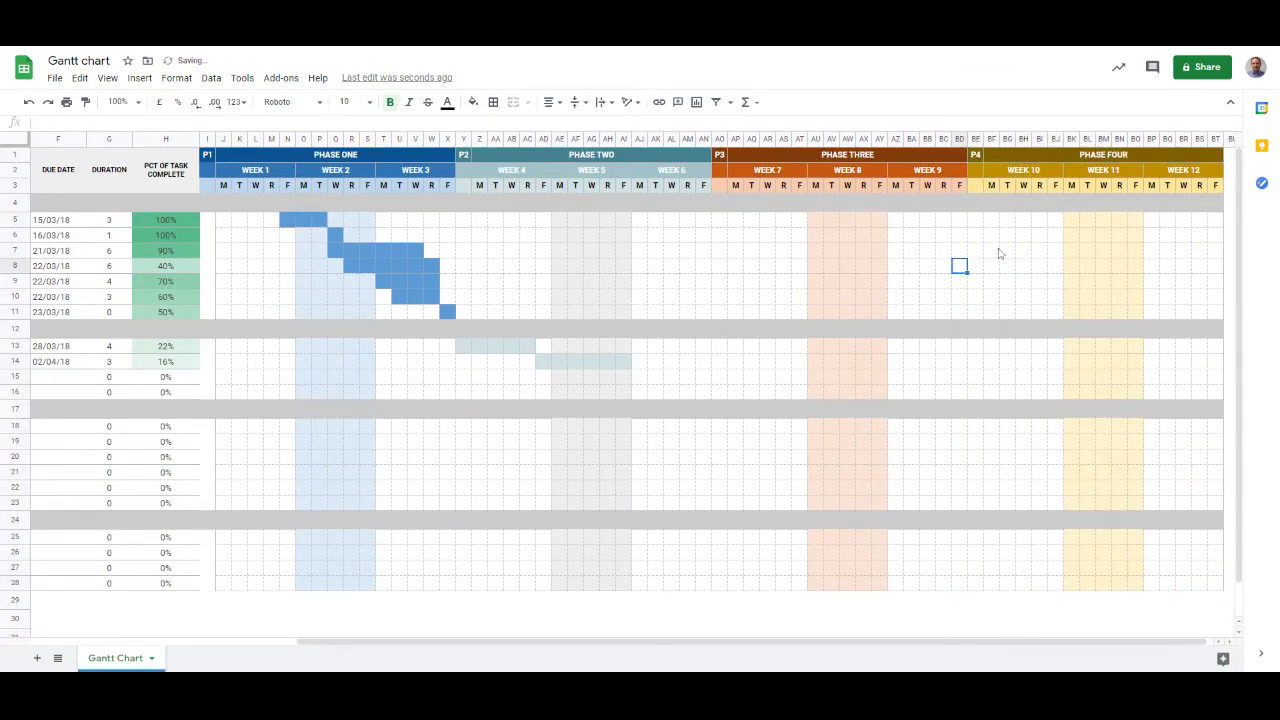
# Group the Phase Four columns BF to BT, leaving the P4 column outside the group
pyautogui.hscroll(1, 1090, 640)
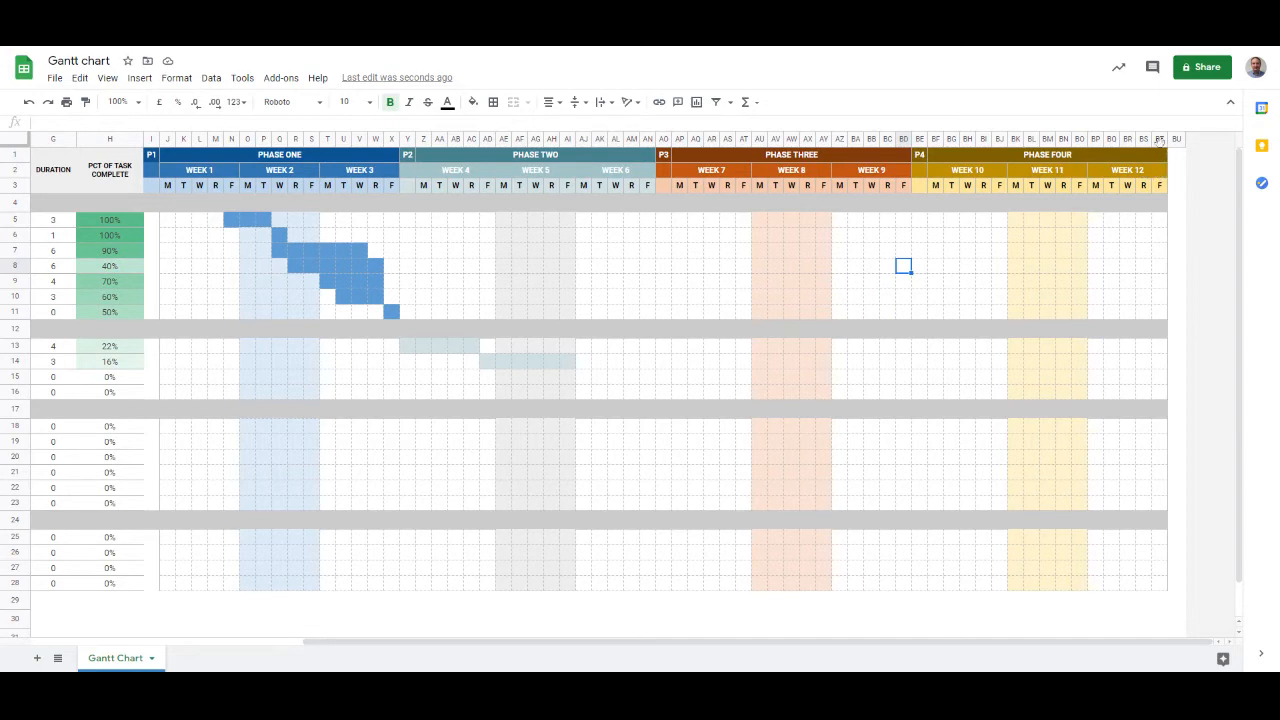
pyautogui.moveTo(1164, 143); pyautogui.dragTo(942, 143)
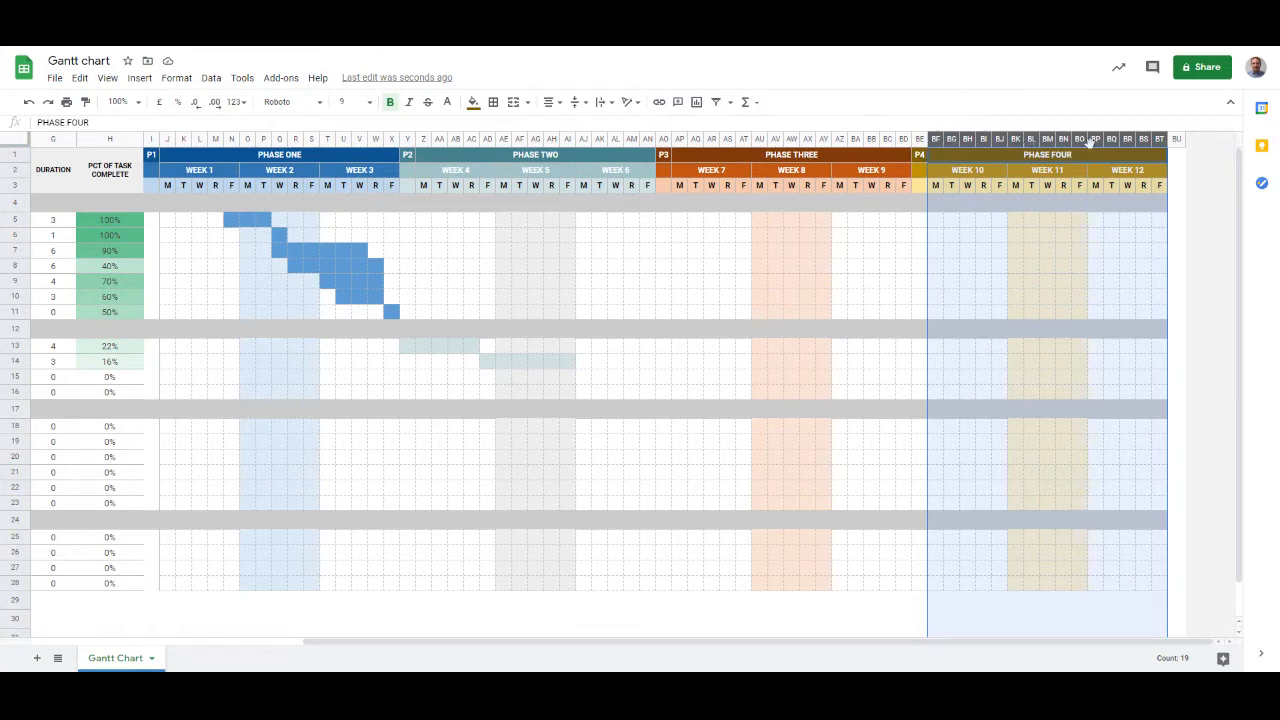
pyautogui.click(210, 80)
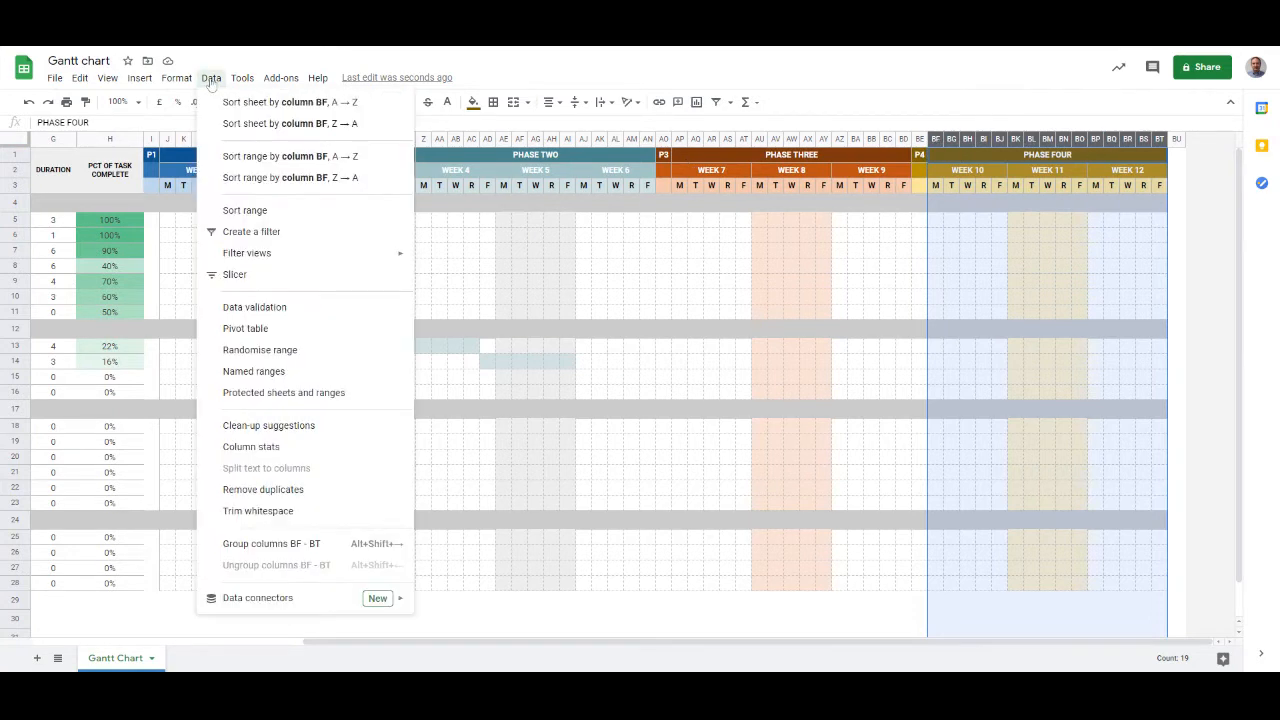
pyautogui.click(257, 545)
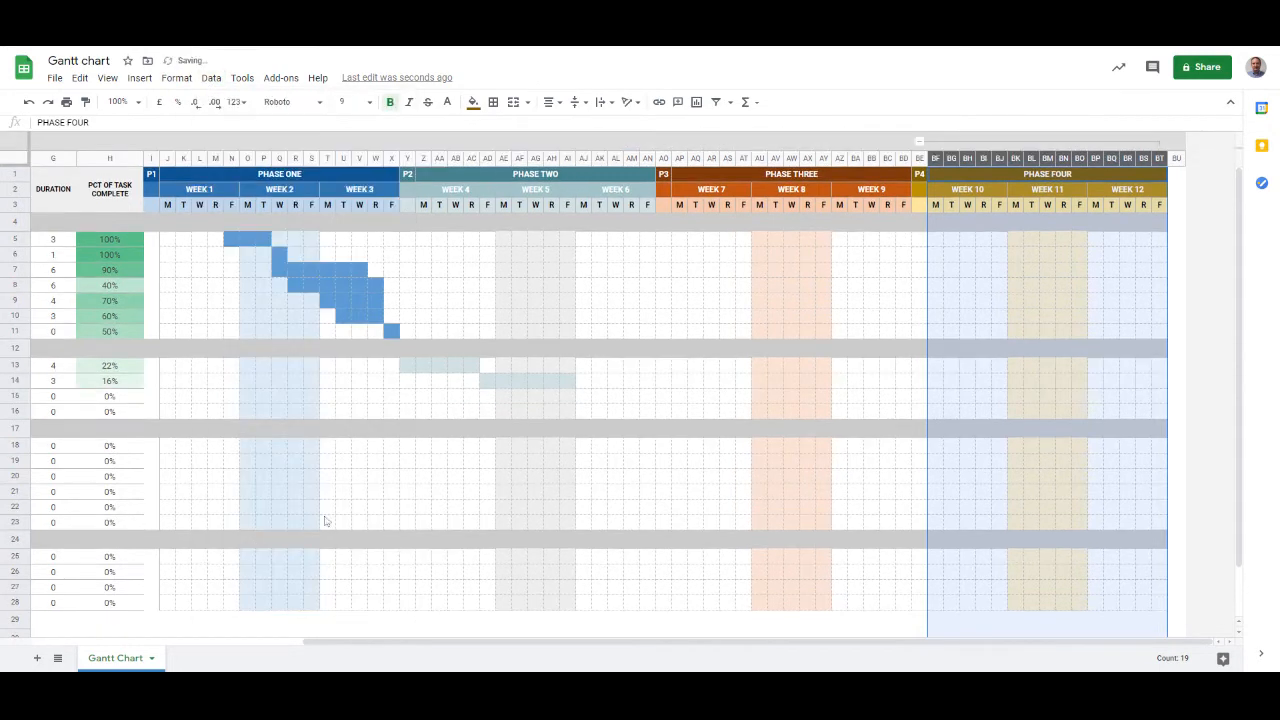
# Collapse the Phase Four column group and expand it again
pyautogui.click(919, 141)
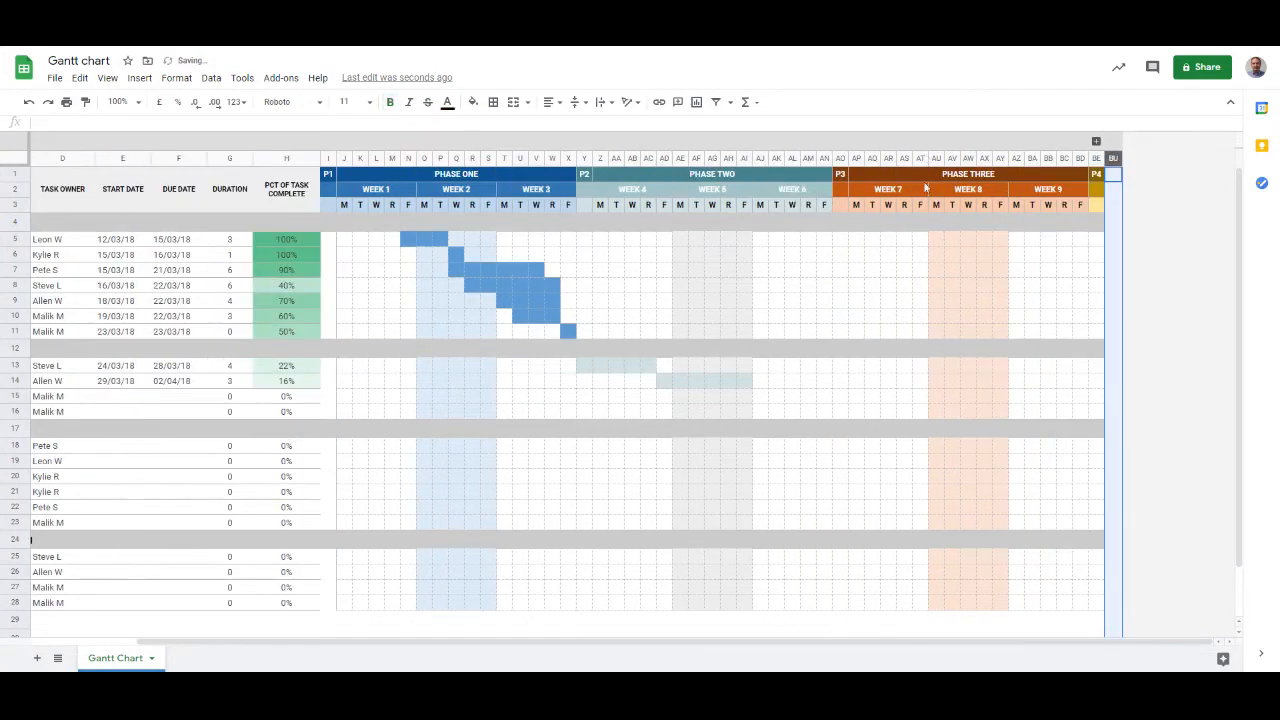
pyautogui.click(1096, 142)
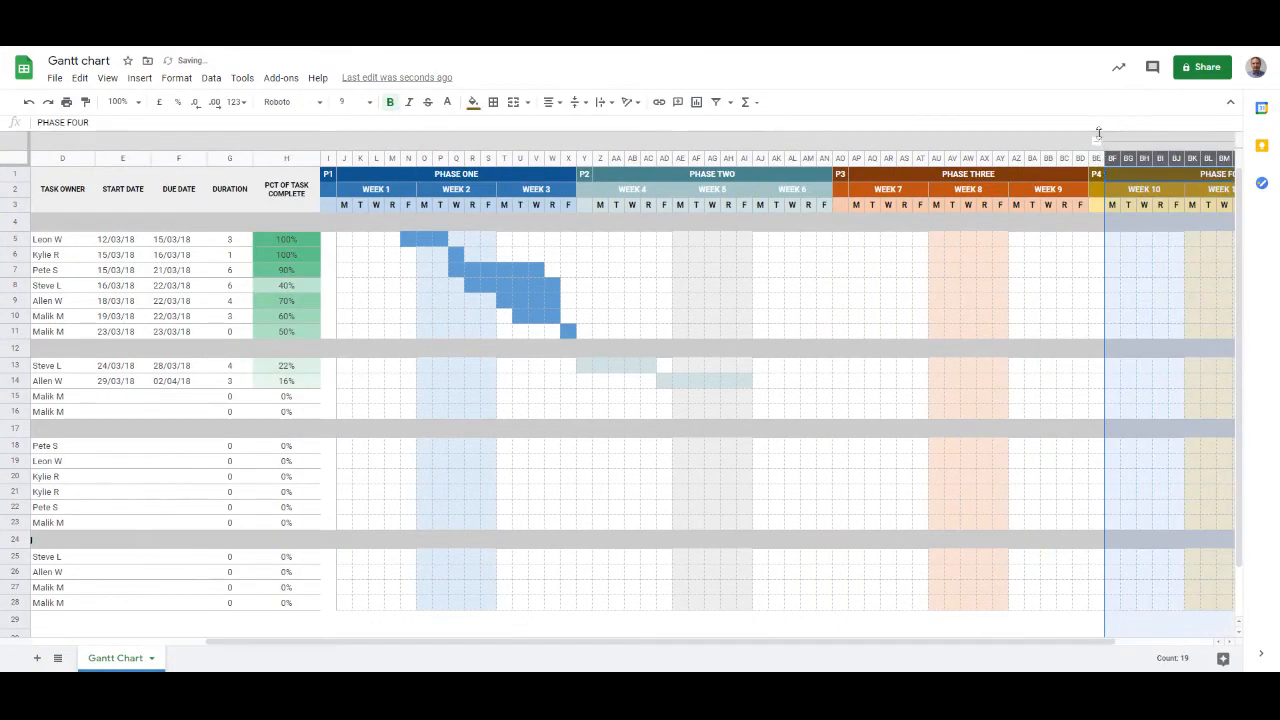
pyautogui.moveTo(964, 642); pyautogui.dragTo(1071, 645)
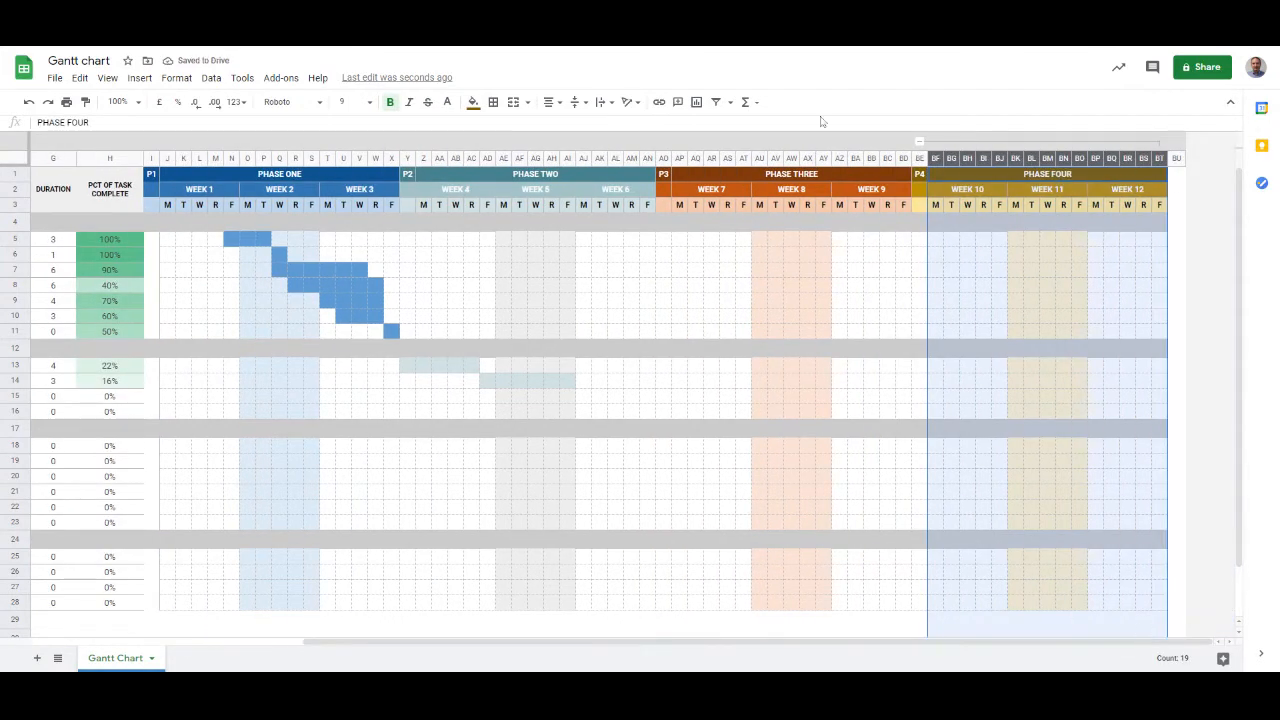
# Group the Phase Three columns AP to BD, leaving the P3 column outside the group
pyautogui.moveTo(905, 160); pyautogui.dragTo(675, 150)
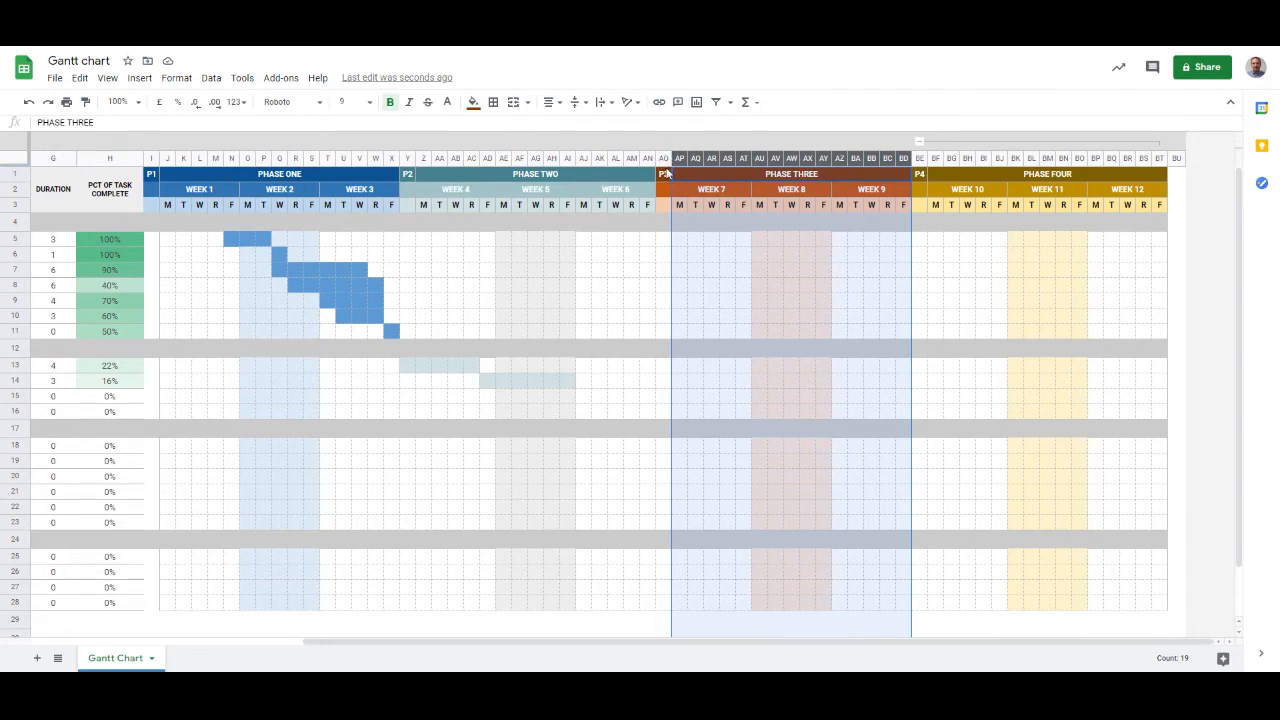
pyautogui.click(211, 77)
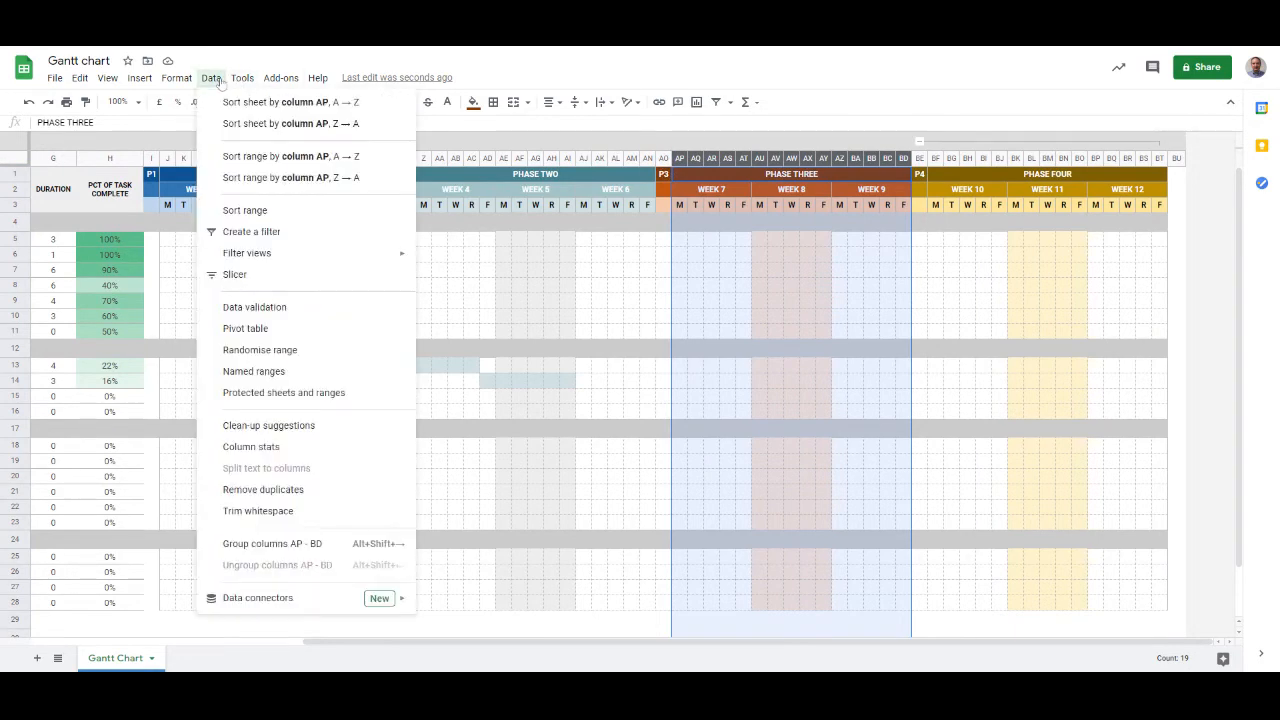
pyautogui.click(287, 546)
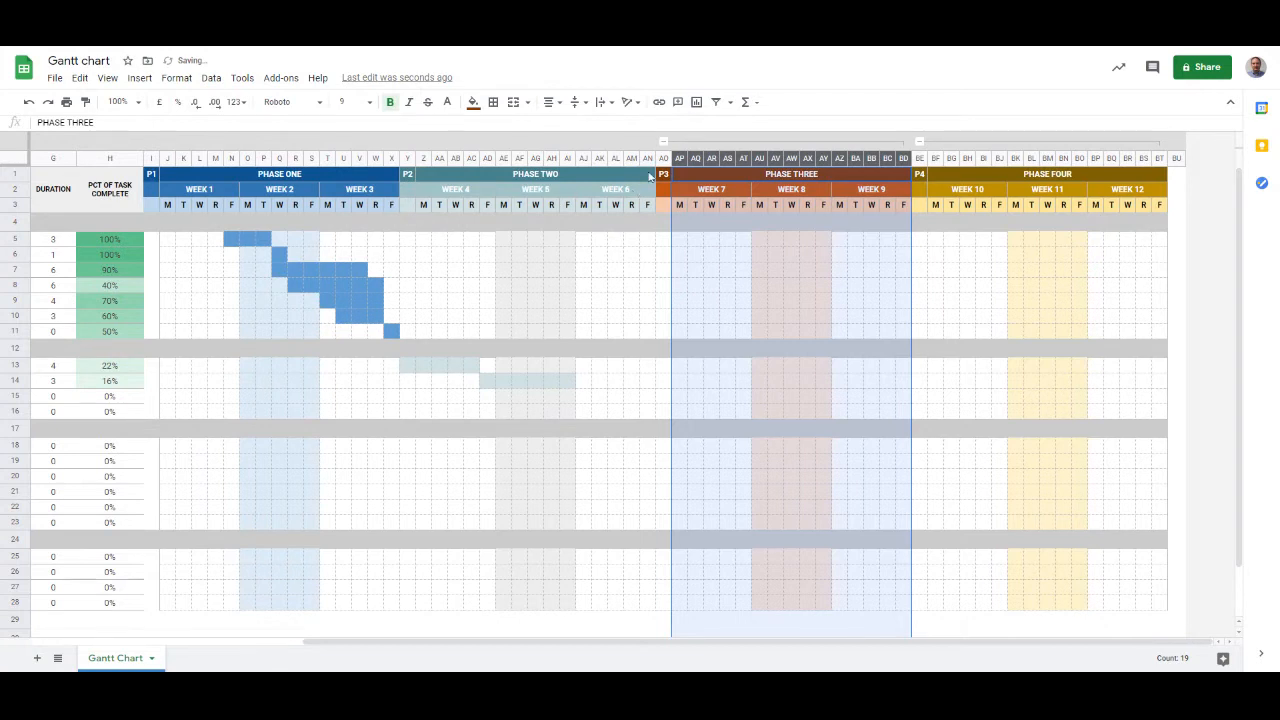
# Group the Phase Two columns Z to AN, leaving the P2 column outside the group
pyautogui.moveTo(651, 158); pyautogui.dragTo(428, 156)
pyautogui.click(243, 78)
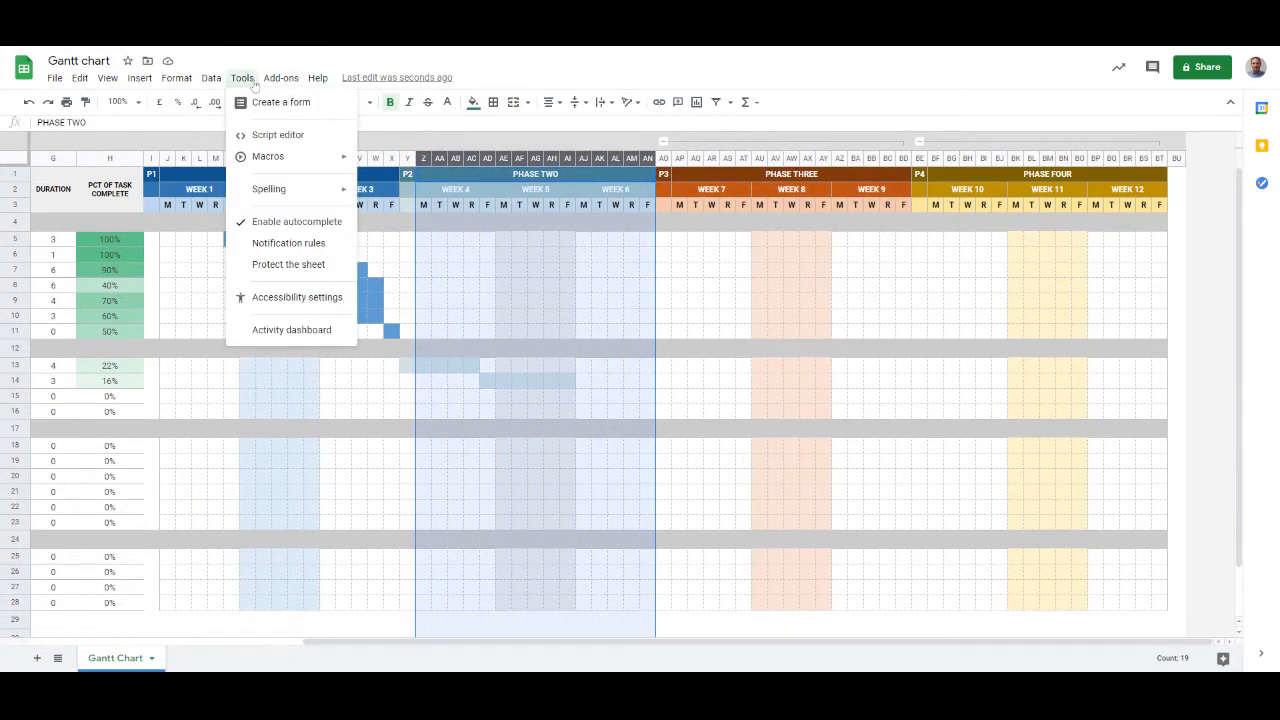
pyautogui.moveTo(212, 80)
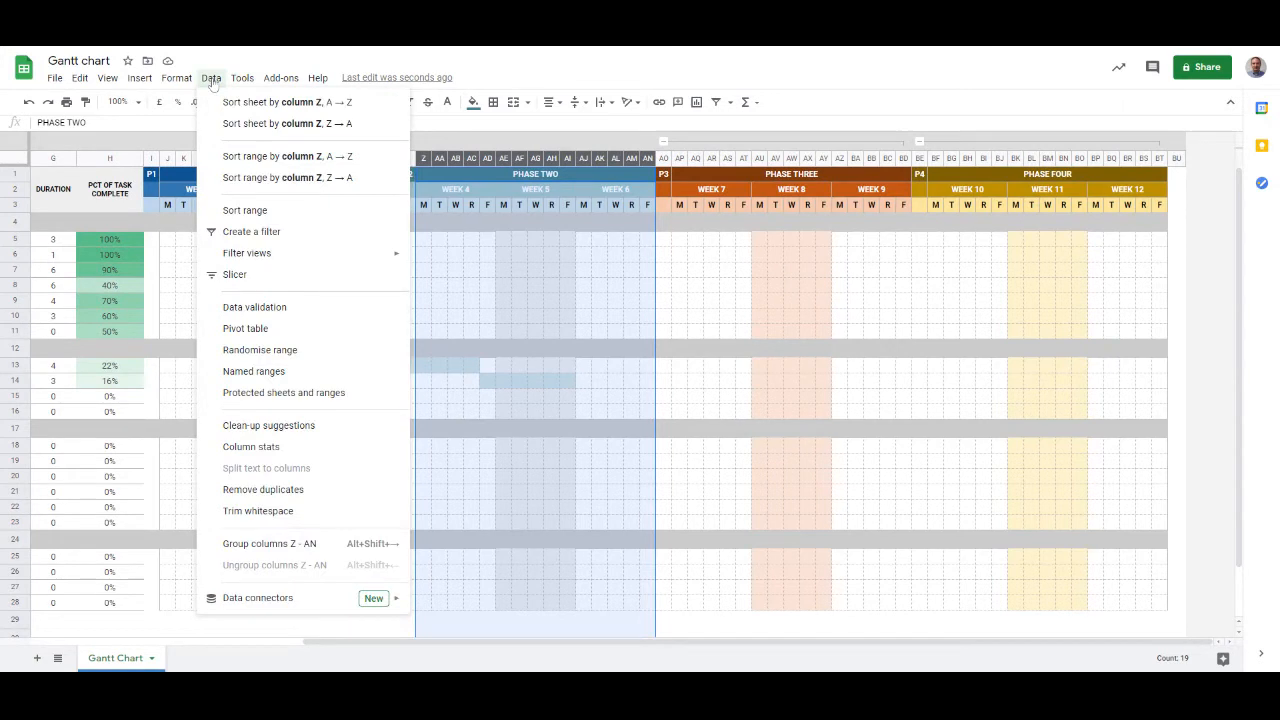
pyautogui.click(273, 545)
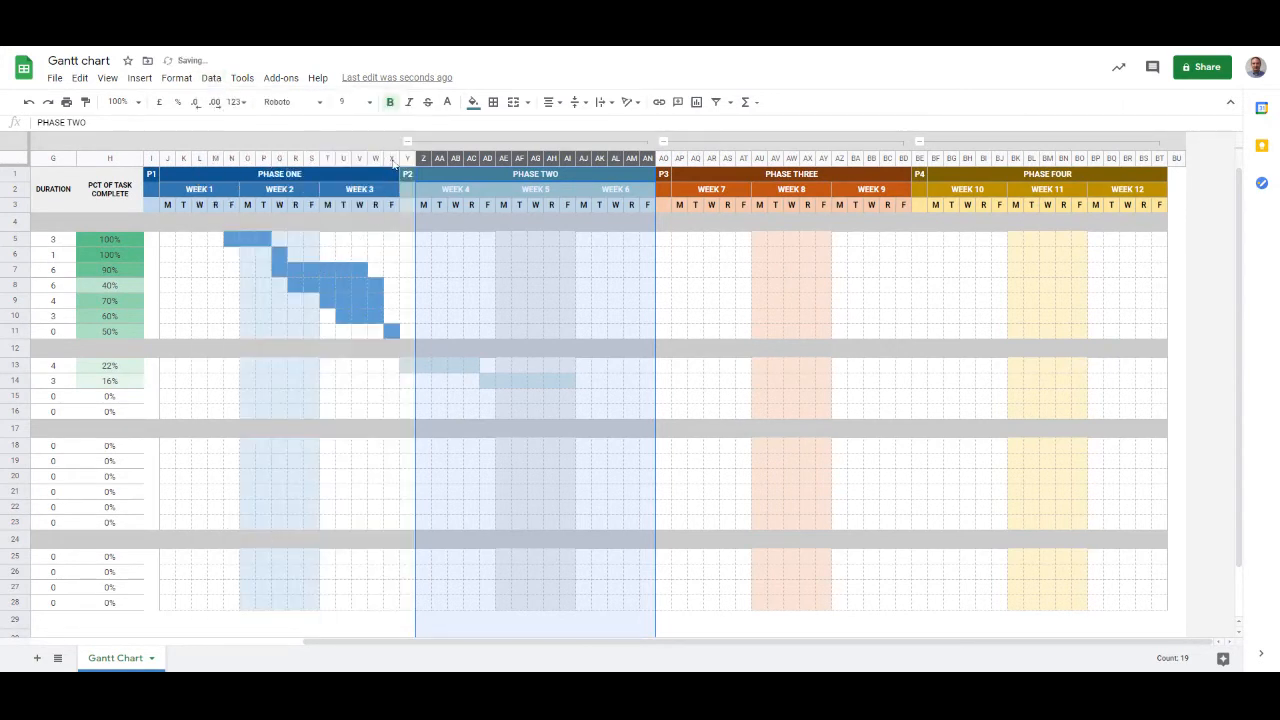
# Group the Phase One columns J to X, leaving the P1 column outside the group
pyautogui.moveTo(391, 158); pyautogui.dragTo(170, 160)
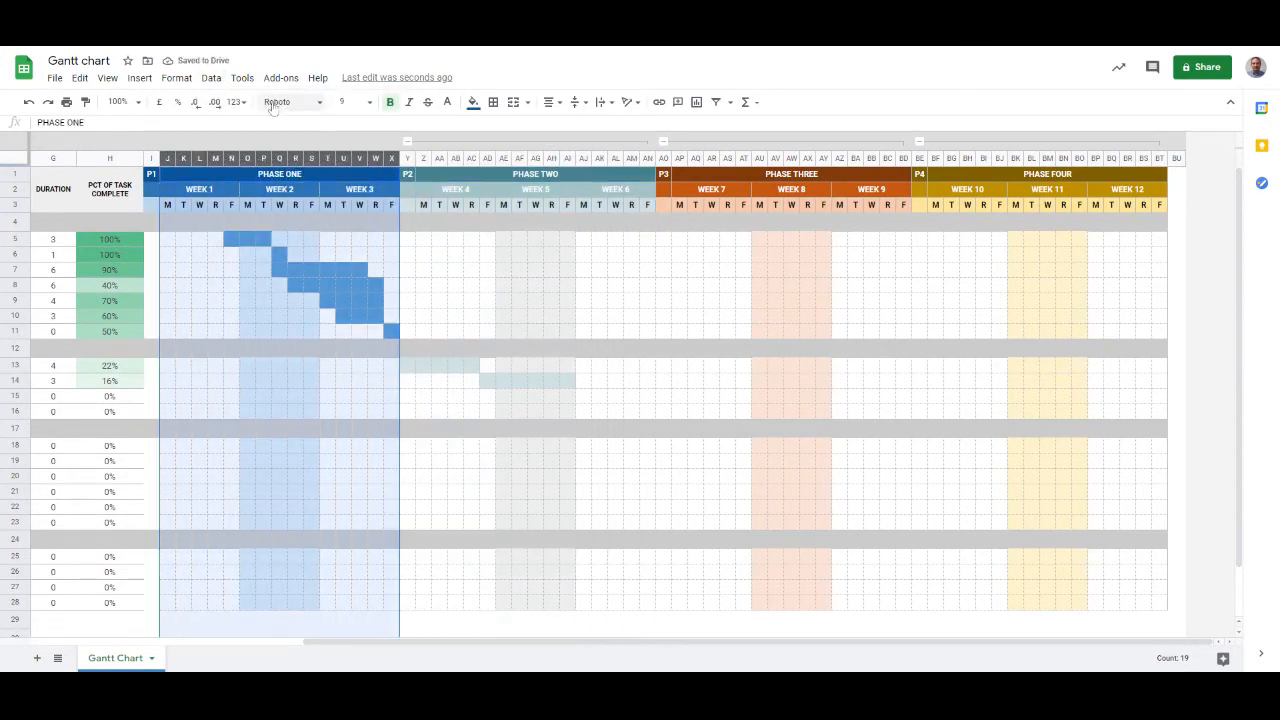
pyautogui.click(211, 78)
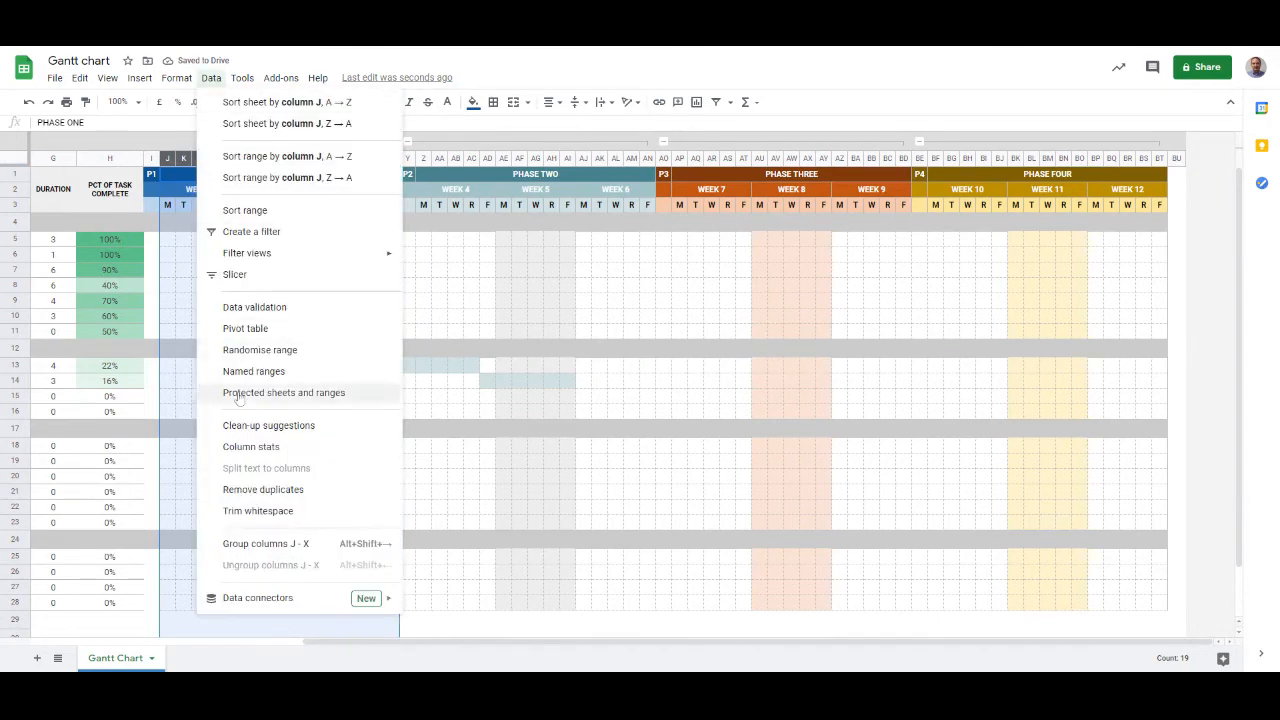
pyautogui.click(232, 545)
pyautogui.click(311, 348)
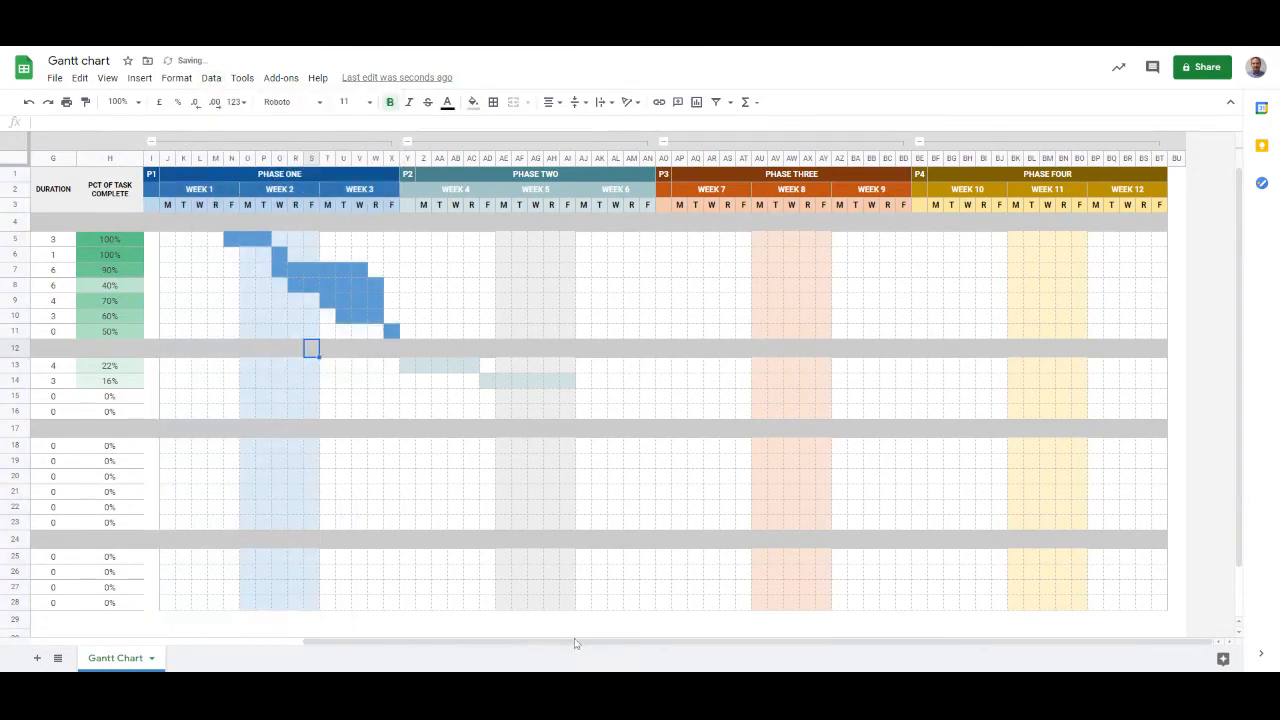
# Collapse the Phase One and Phase Two column groups and expand both again
pyautogui.moveTo(575, 642); pyautogui.dragTo(259, 644)
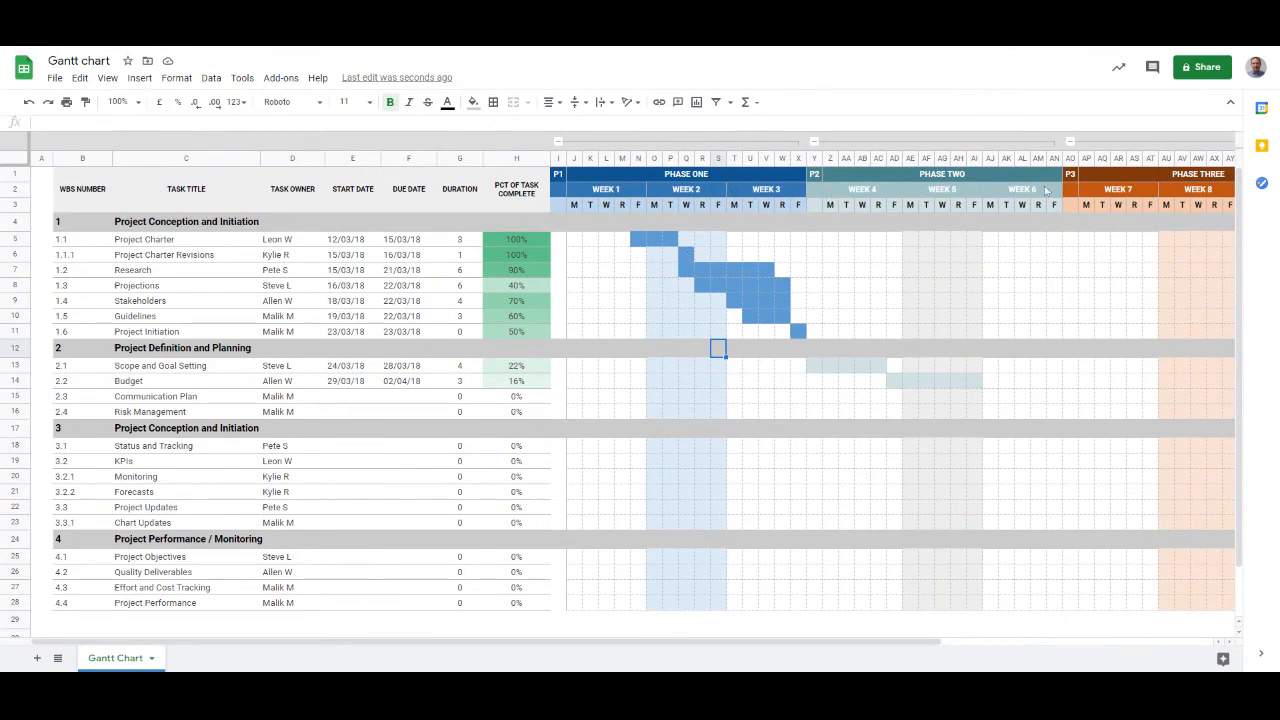
pyautogui.click(559, 143)
pyautogui.click(575, 142)
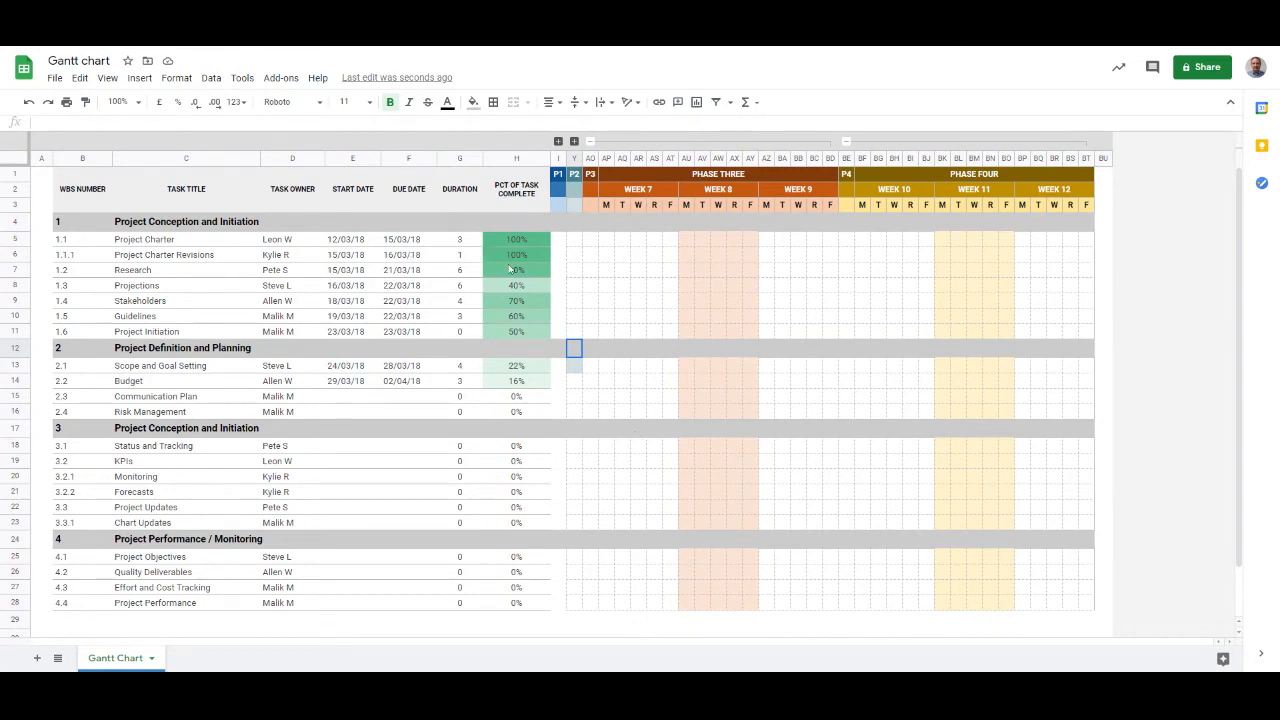
pyautogui.click(574, 142)
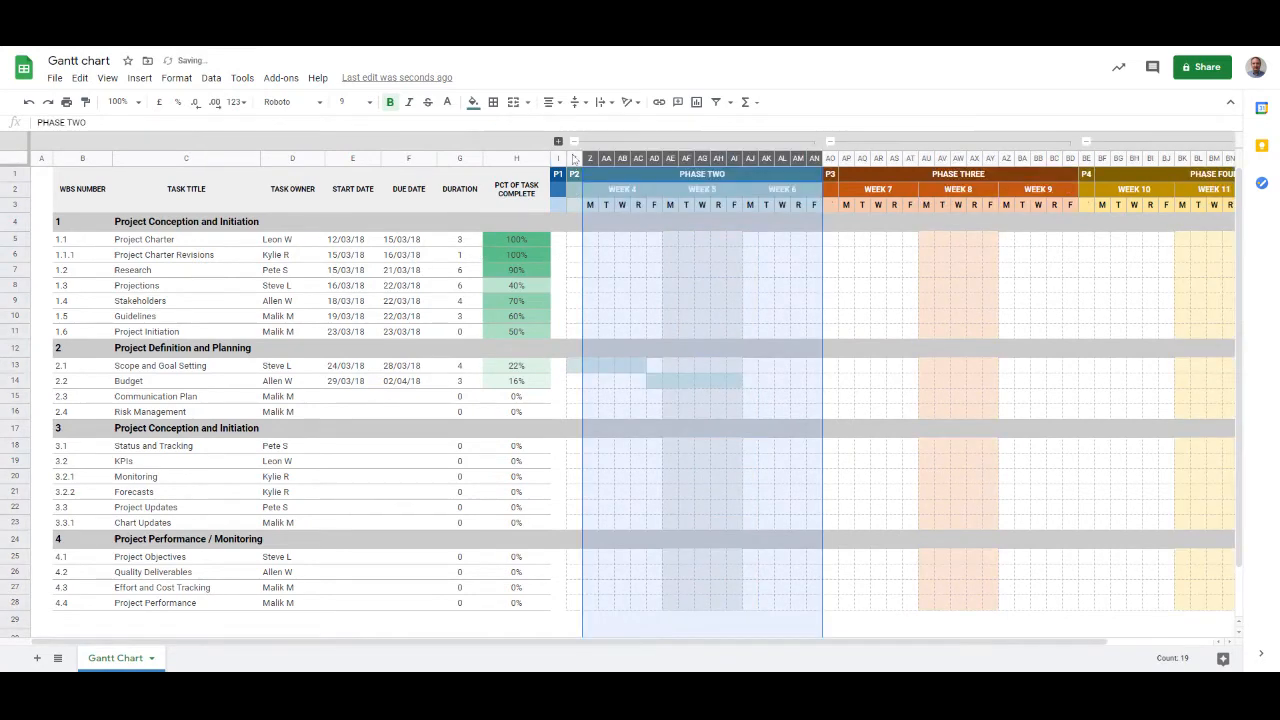
pyautogui.click(558, 141)
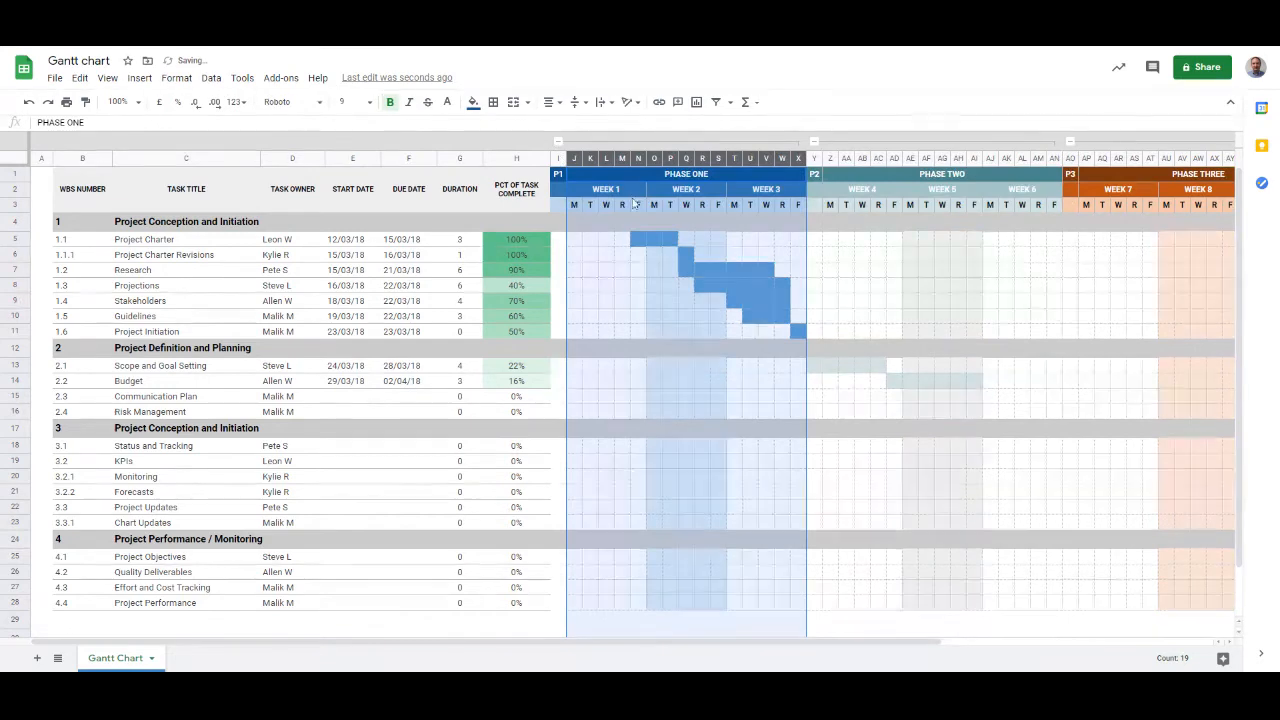
# Collapse all four phase column groups so only the P1, P2, P3 and P4 columns show in the timeline
pyautogui.click(558, 141)
pyautogui.click(574, 141)
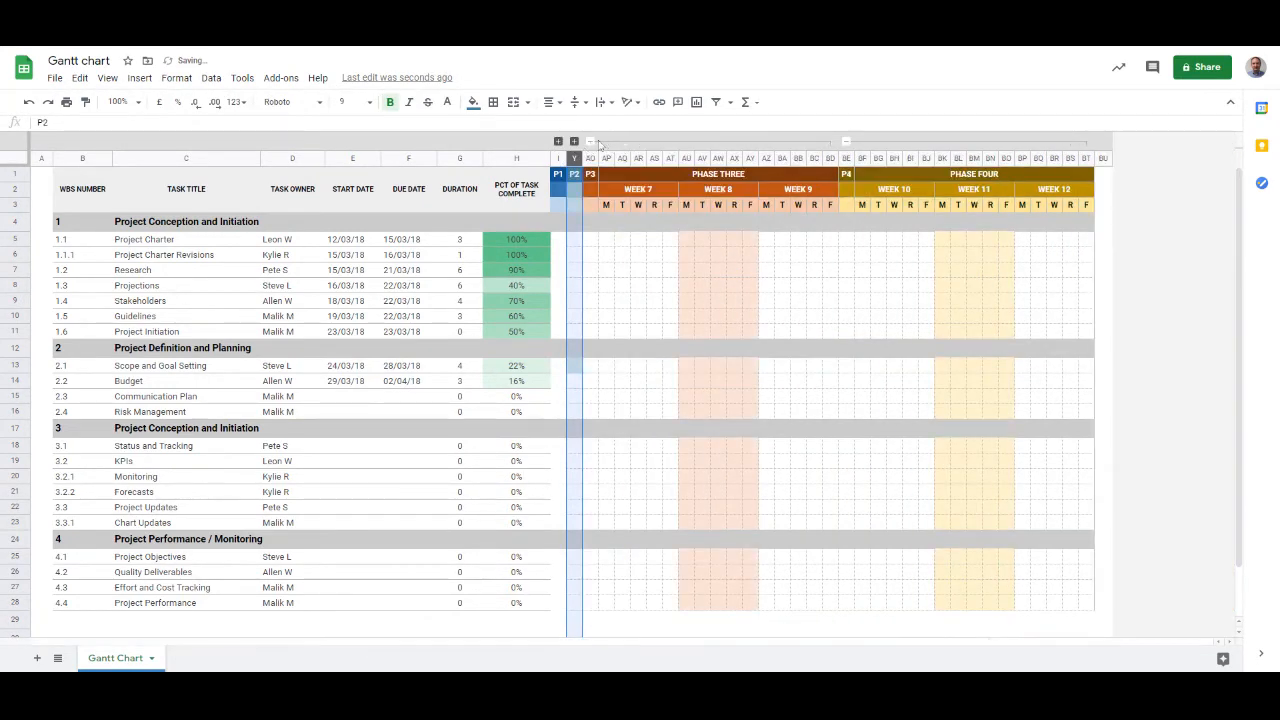
pyautogui.click(590, 141)
pyautogui.click(606, 142)
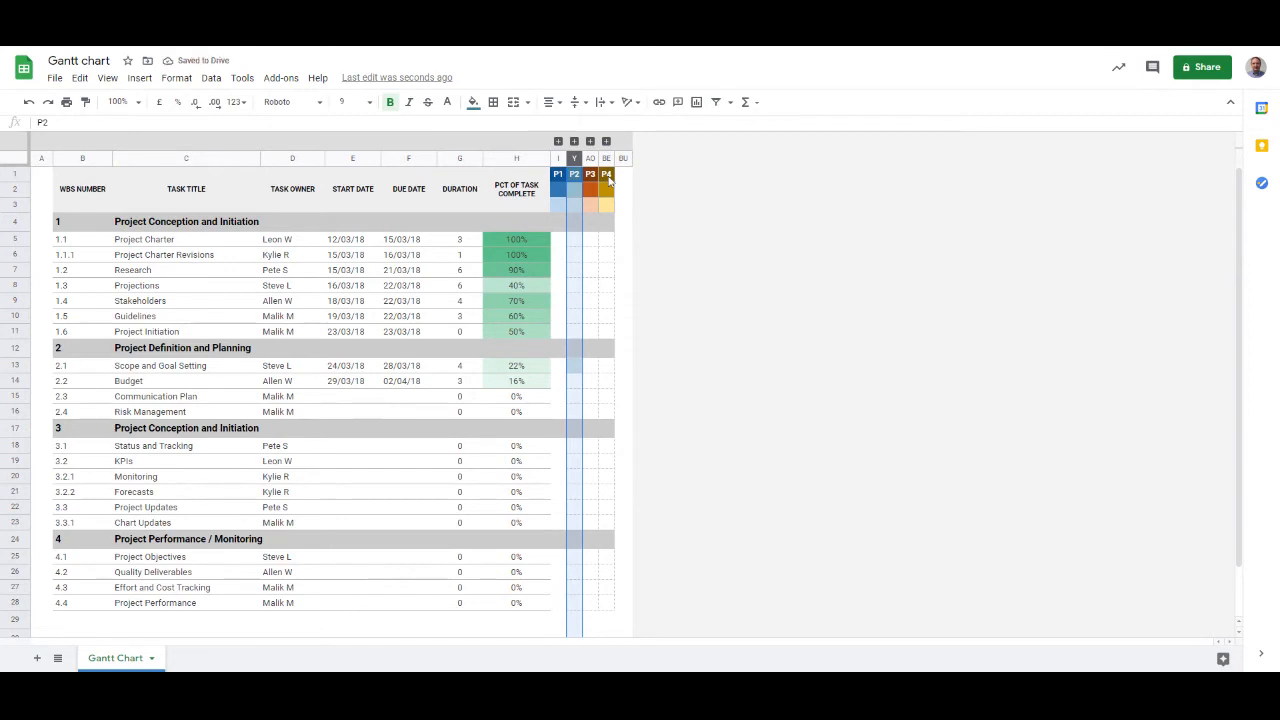
# Remove the Phase One column group and undo the removal
pyautogui.rightClick(560, 142)
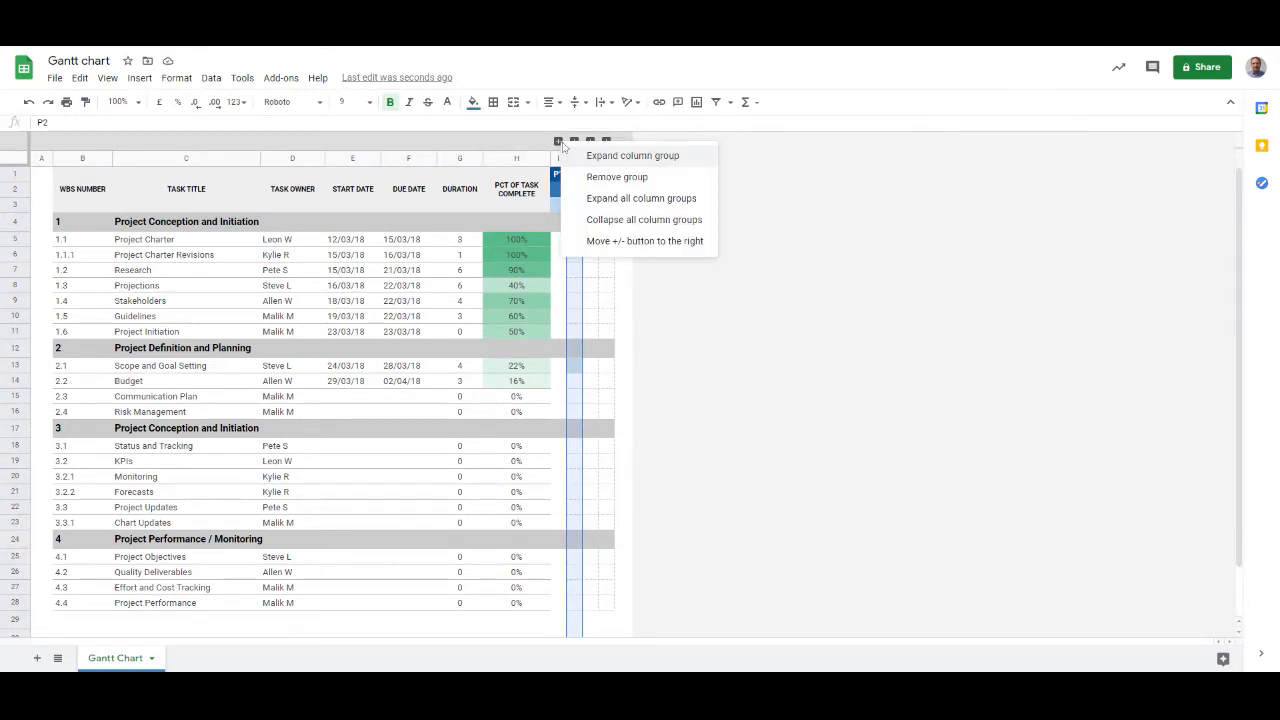
pyautogui.click(603, 180)
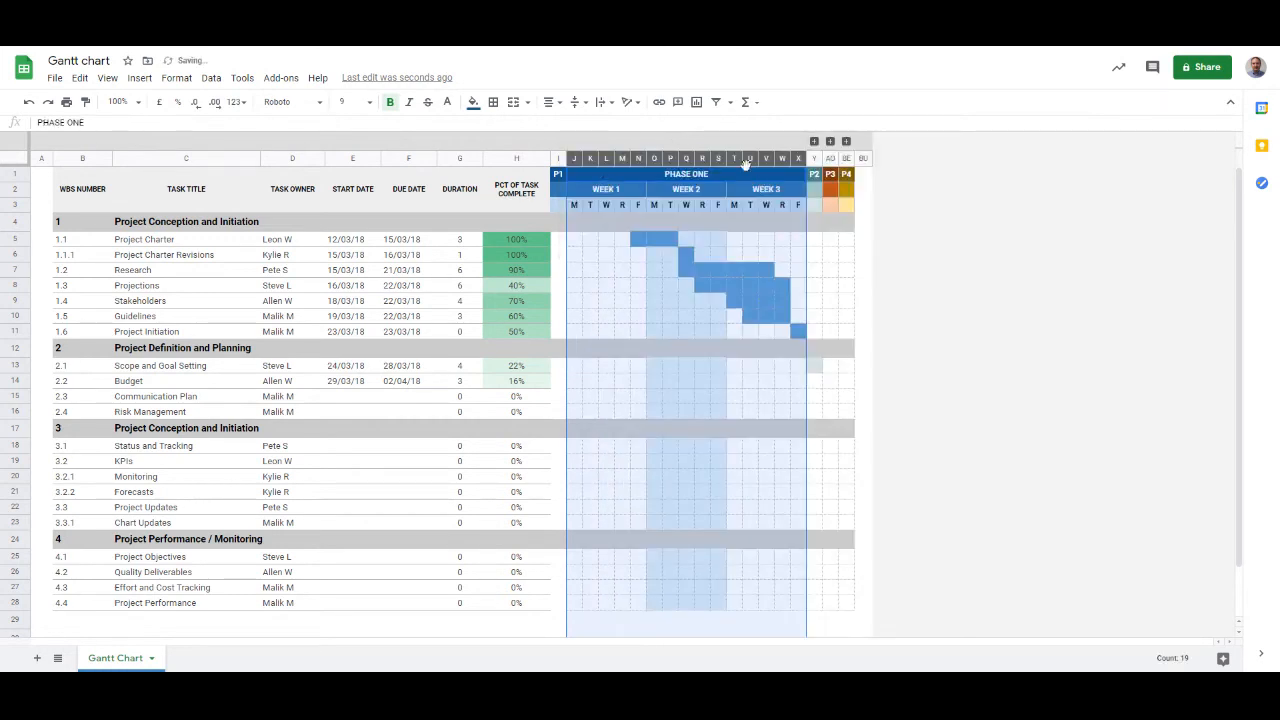
pyautogui.click(622, 272)
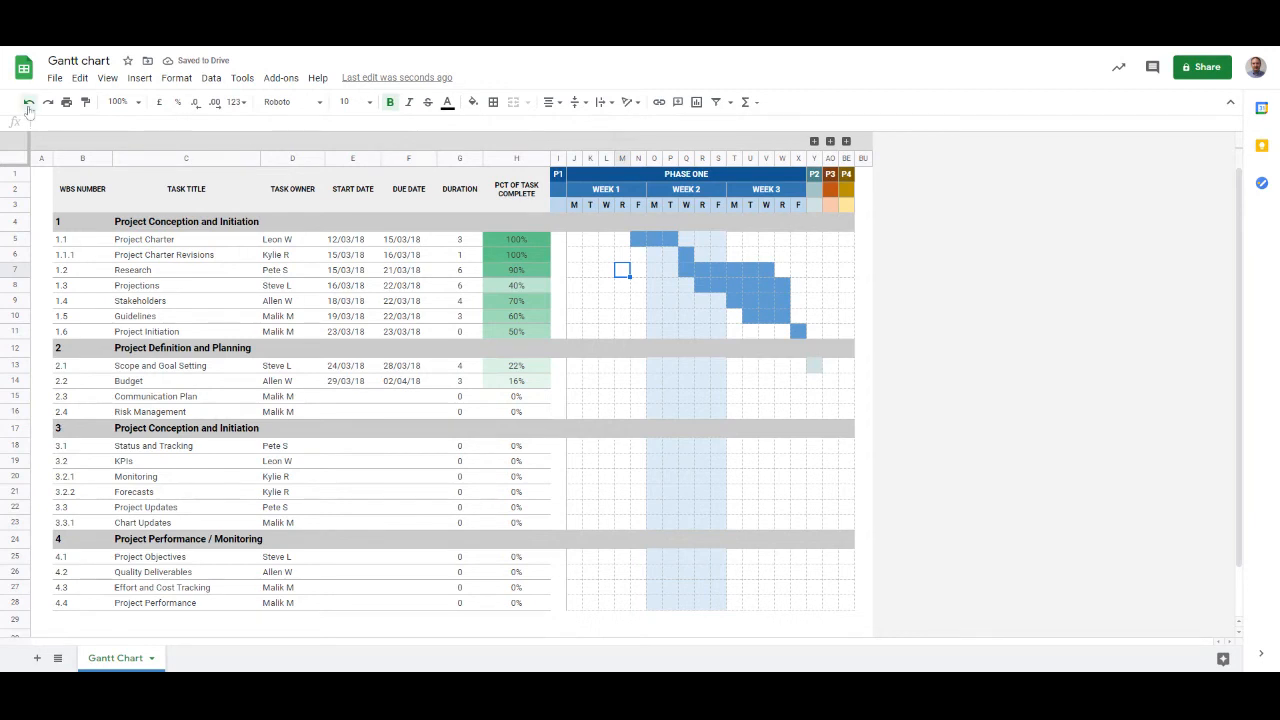
pyautogui.hotkey('ctrl', 'z')
pyautogui.click(624, 205)
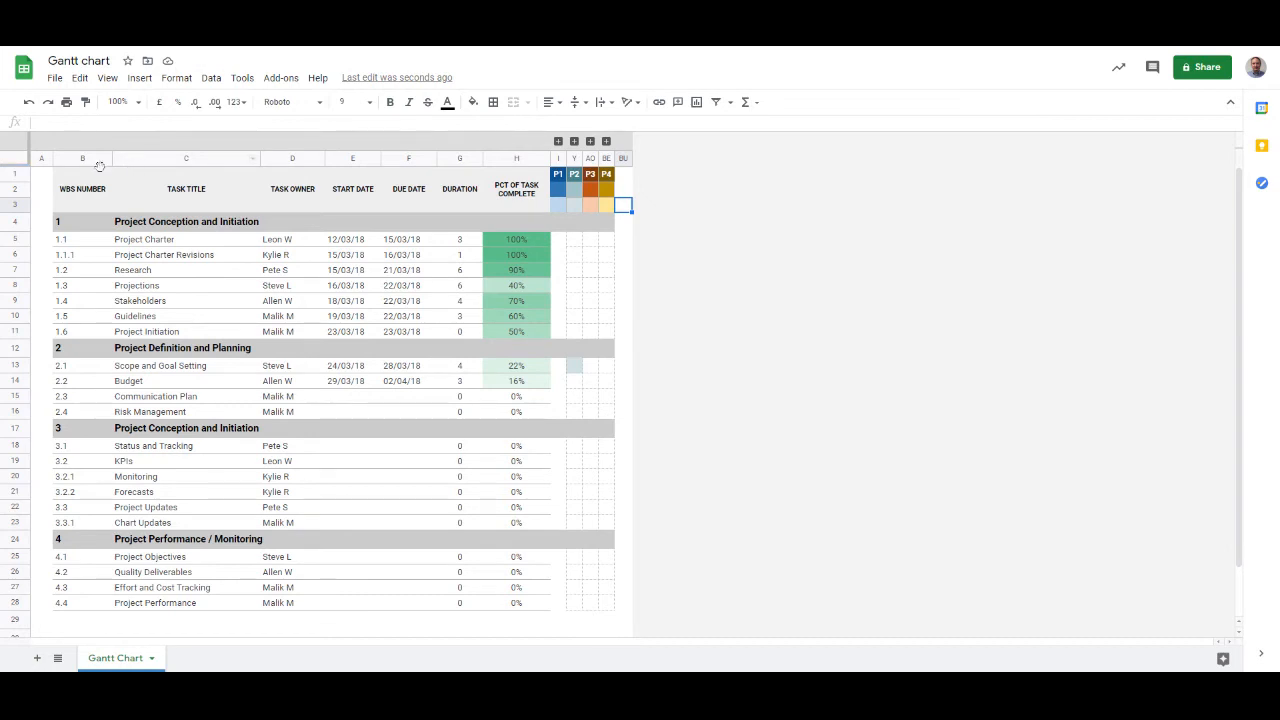
# Group the task rows under sections 1 and 2: rows 5 to 11 and rows 13 to 16, leaving the section headings outside
pyautogui.click(22, 243)
pyautogui.moveTo(22, 243); pyautogui.dragTo(18, 332)
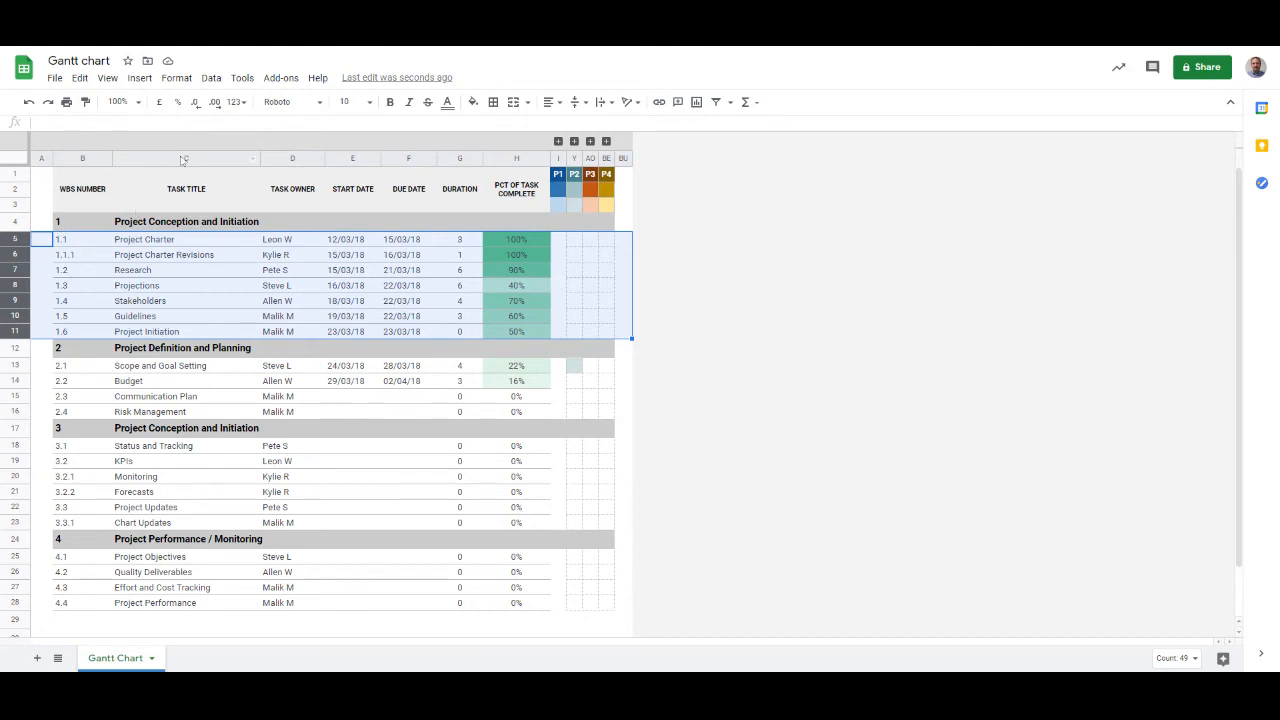
pyautogui.click(212, 79)
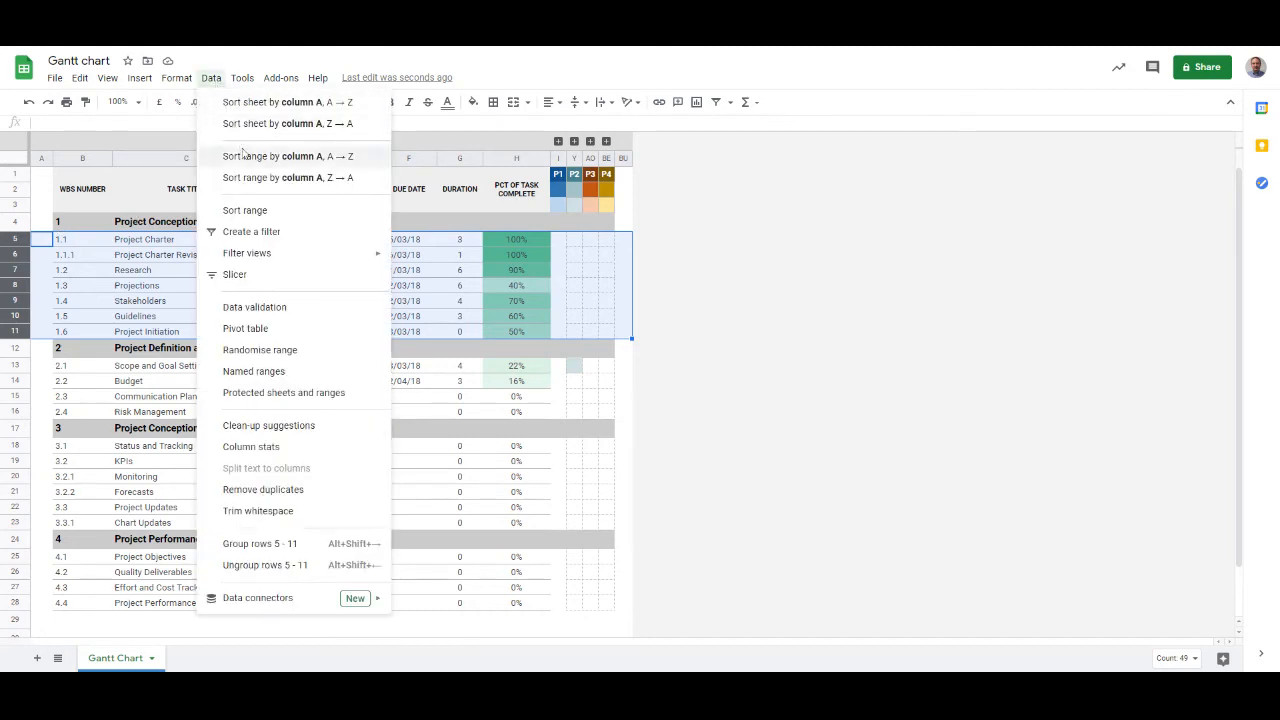
pyautogui.click(287, 551)
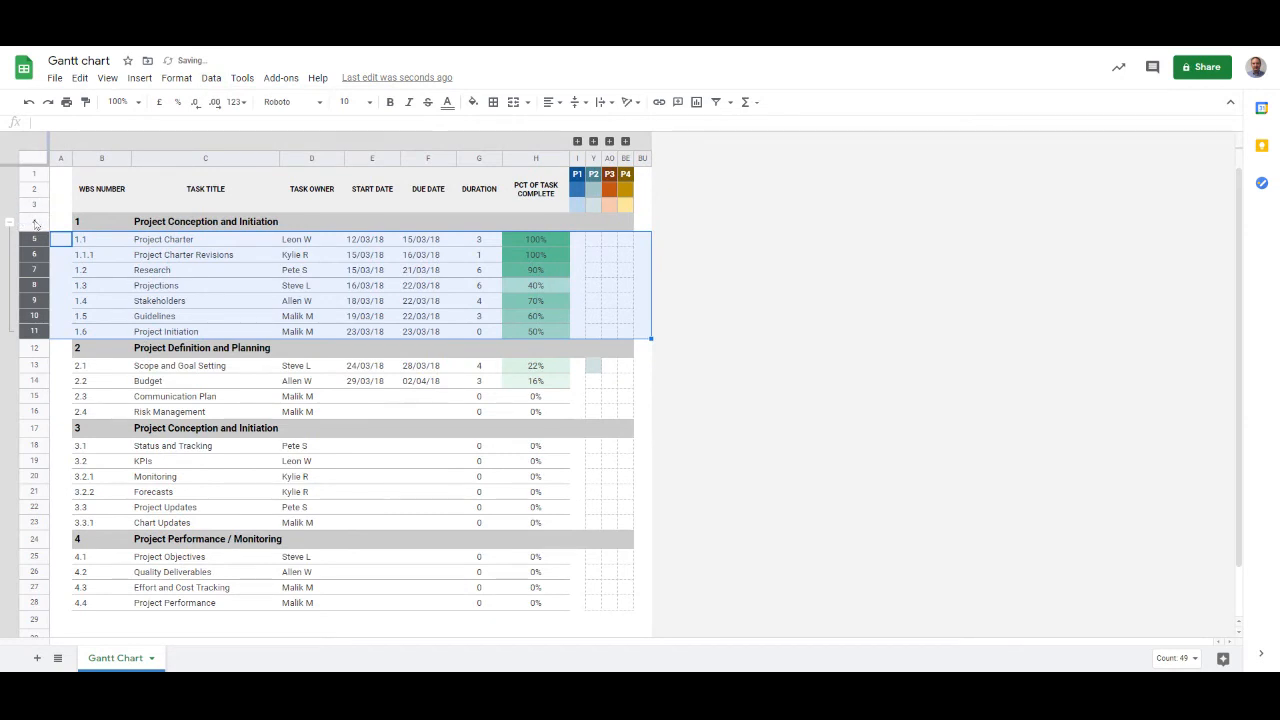
pyautogui.moveTo(36, 366); pyautogui.dragTo(36, 412)
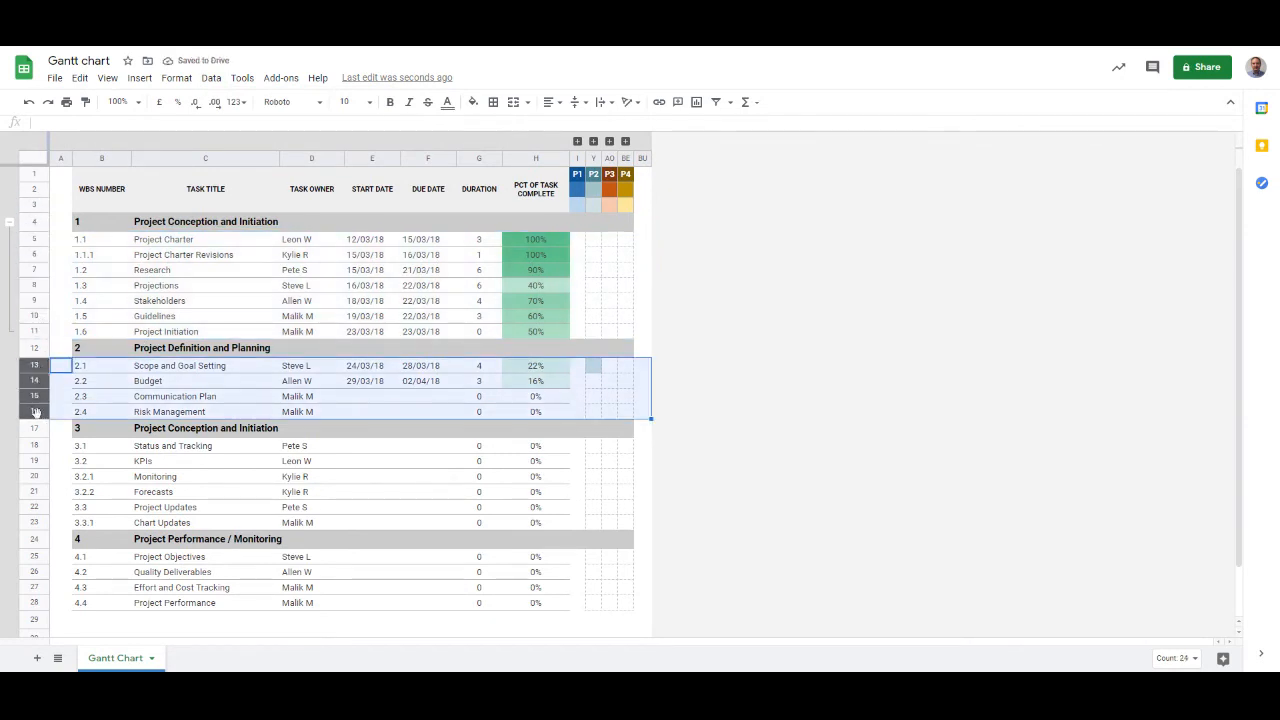
pyautogui.click(211, 78)
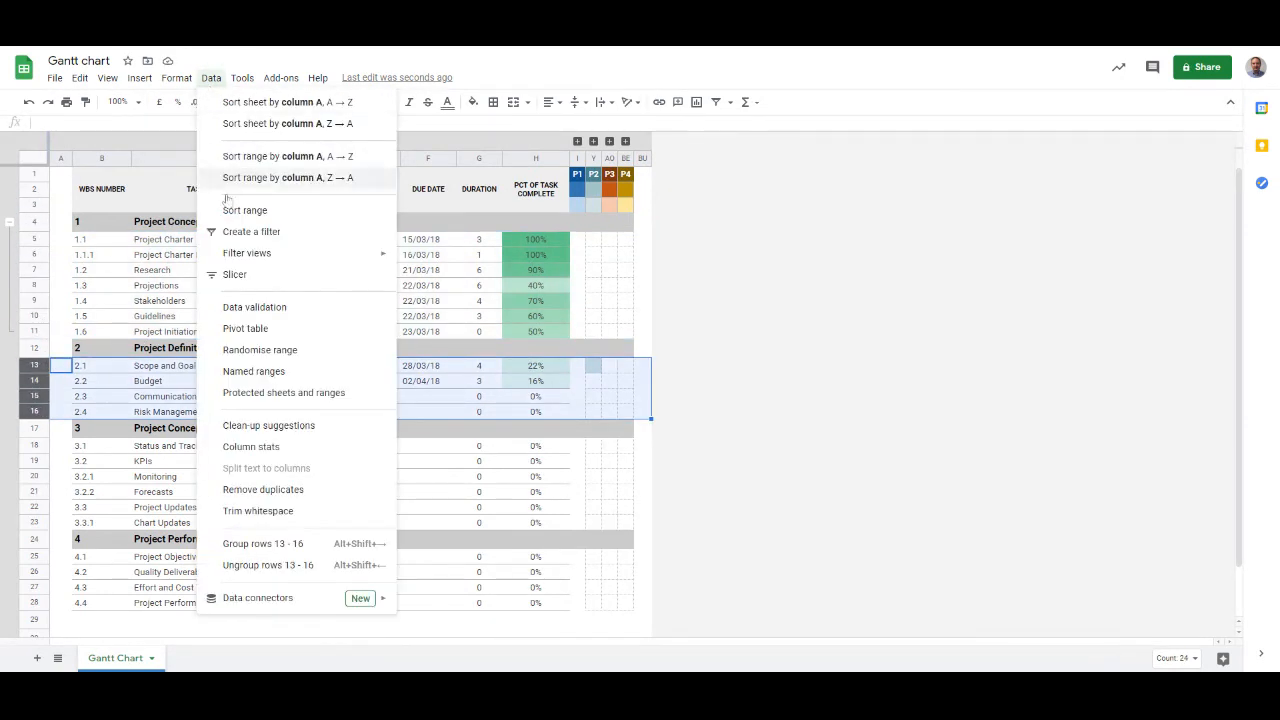
pyautogui.click(290, 543)
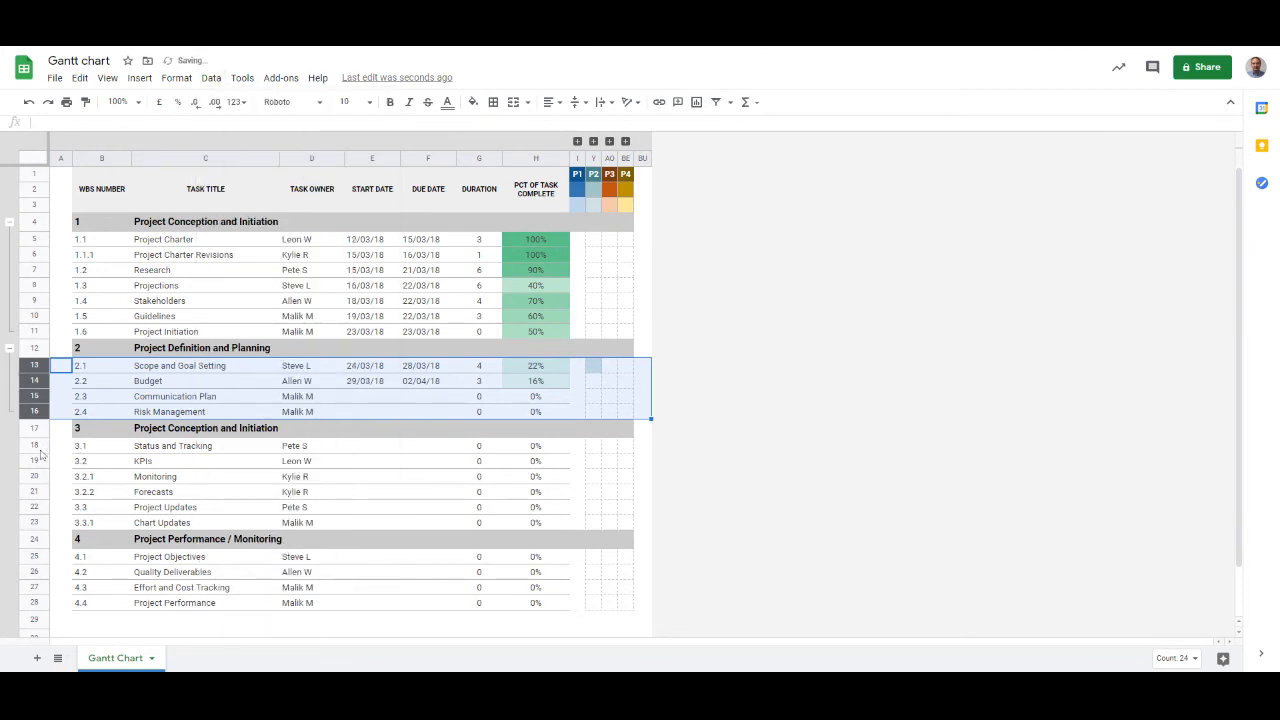
# Group the task rows under sections 3 and 4: rows 18 to 23 and rows 25 to 28, leaving their headings outside
pyautogui.moveTo(40, 448); pyautogui.dragTo(36, 522)
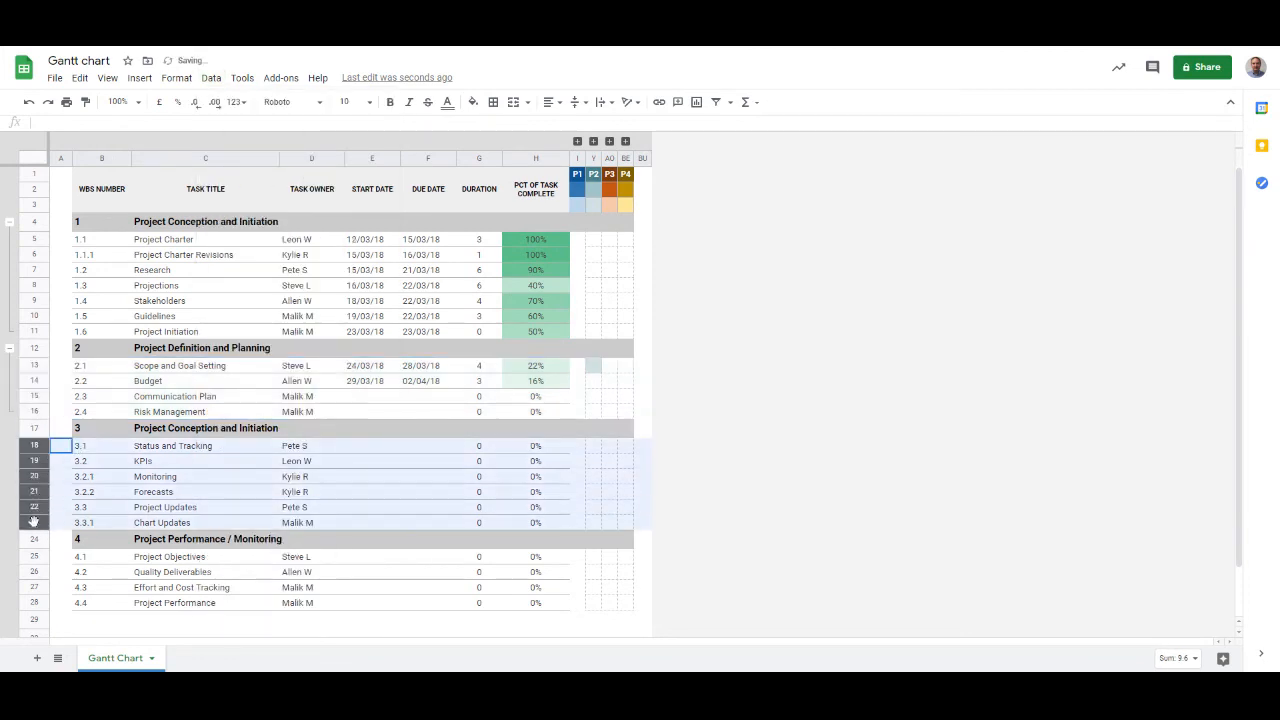
pyautogui.click(211, 78)
pyautogui.click(270, 545)
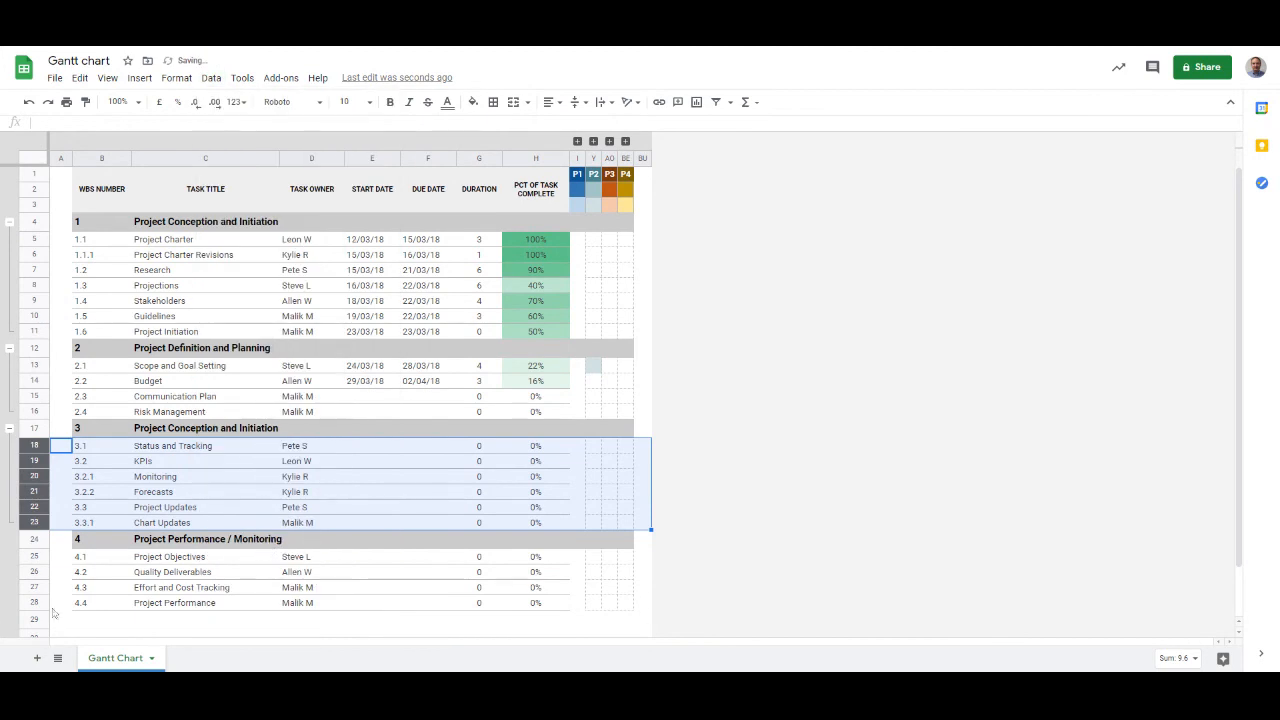
pyautogui.moveTo(30, 556); pyautogui.dragTo(28, 606)
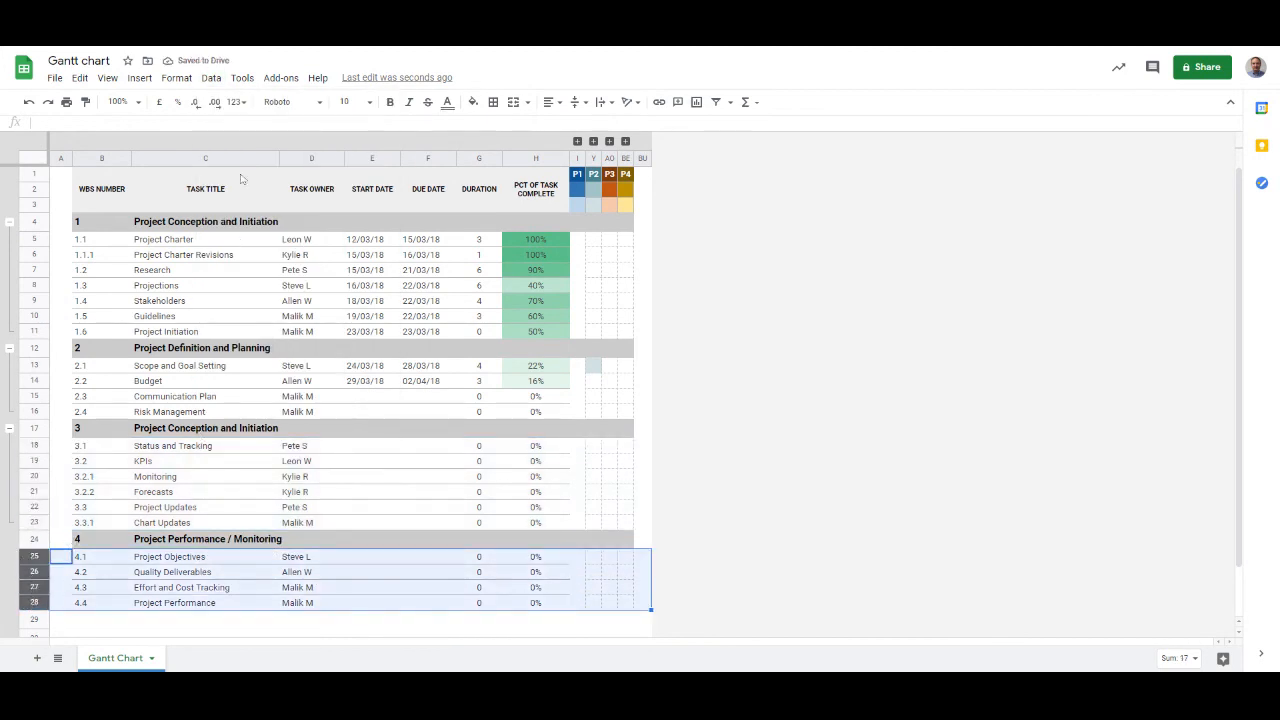
pyautogui.click(211, 78)
pyautogui.click(261, 543)
pyautogui.click(137, 317)
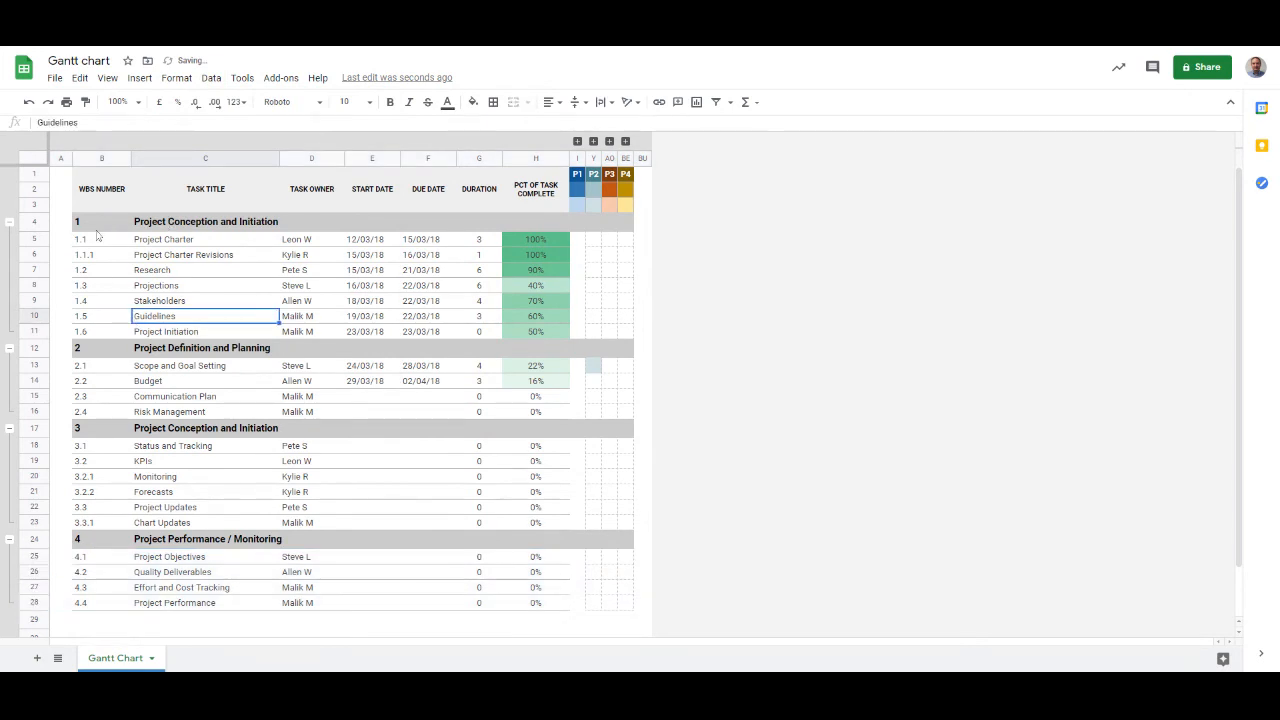
# Collapse the row groups of sections 1, 2 and 4, and expand the Phase Three column group beside the section 3 tasks
pyautogui.click(9, 223)
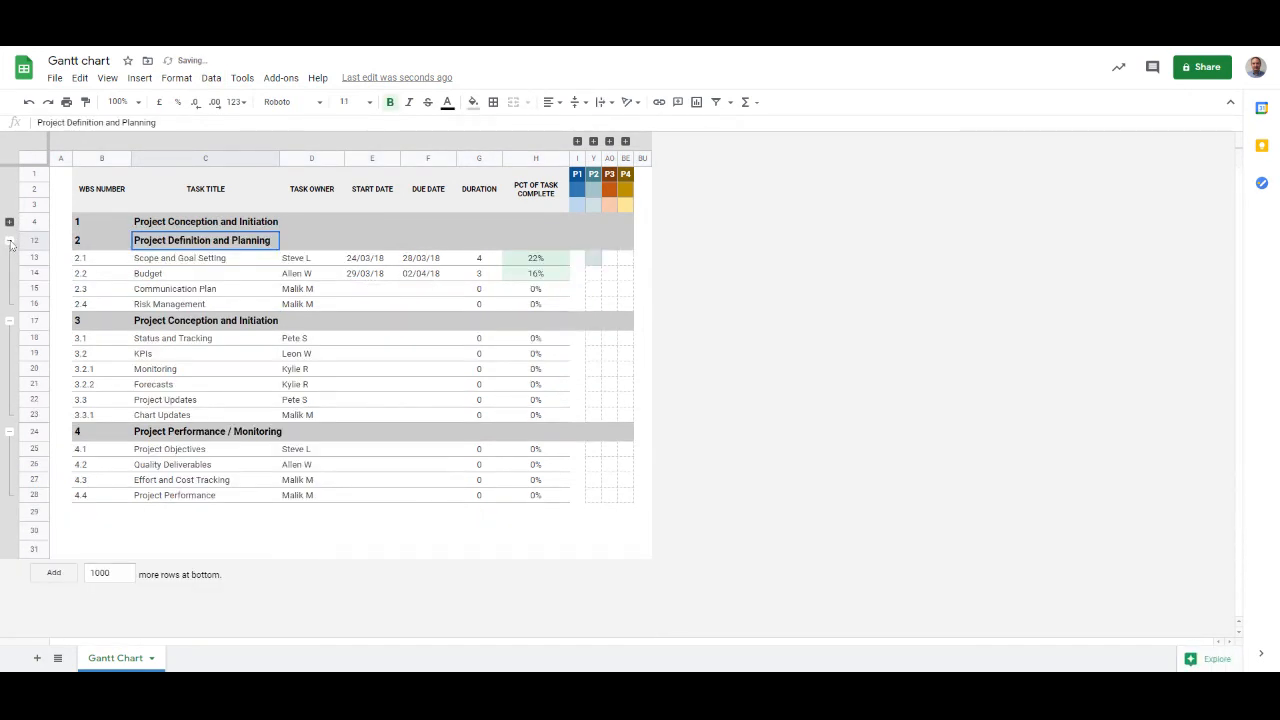
pyautogui.click(9, 241)
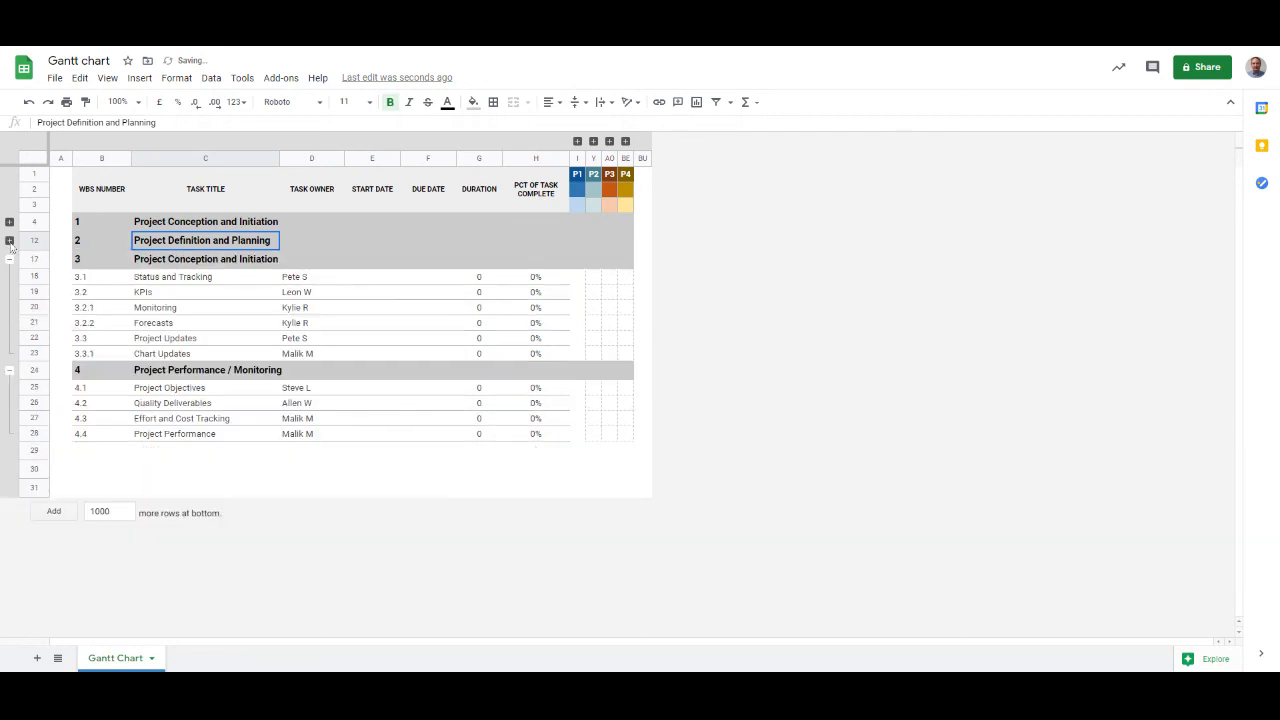
pyautogui.click(9, 371)
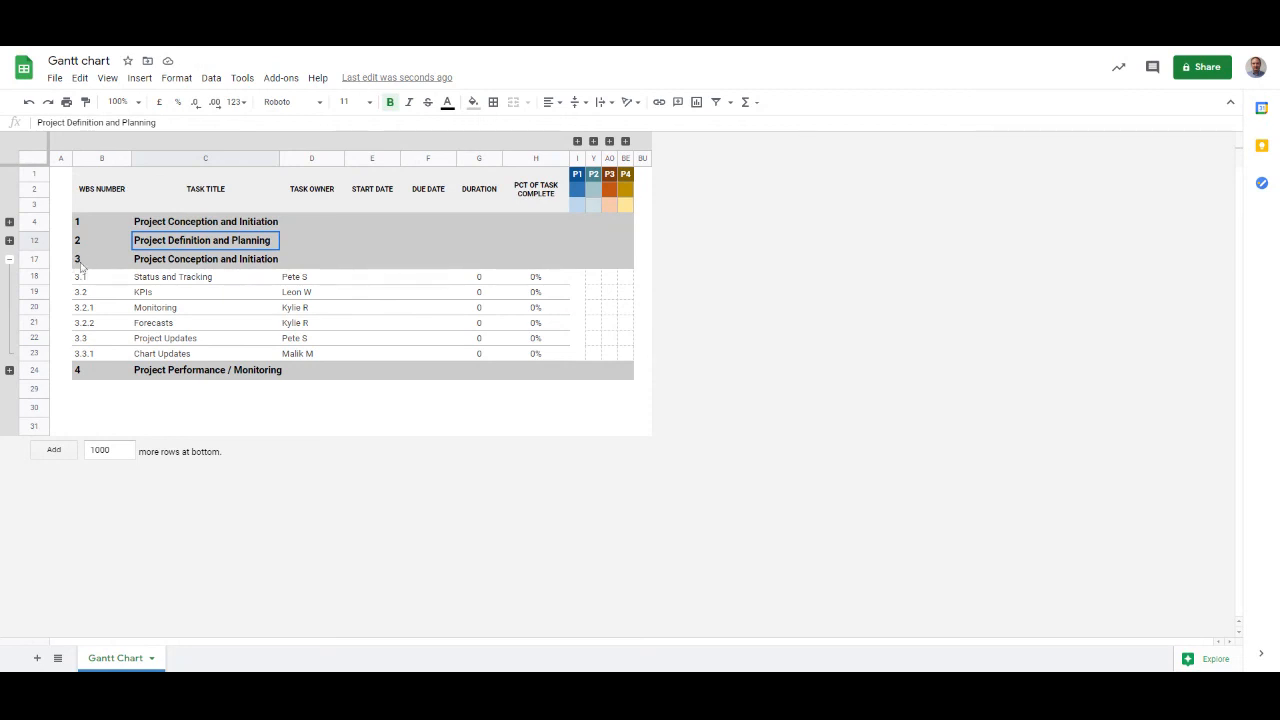
pyautogui.click(610, 142)
pyautogui.click(738, 277)
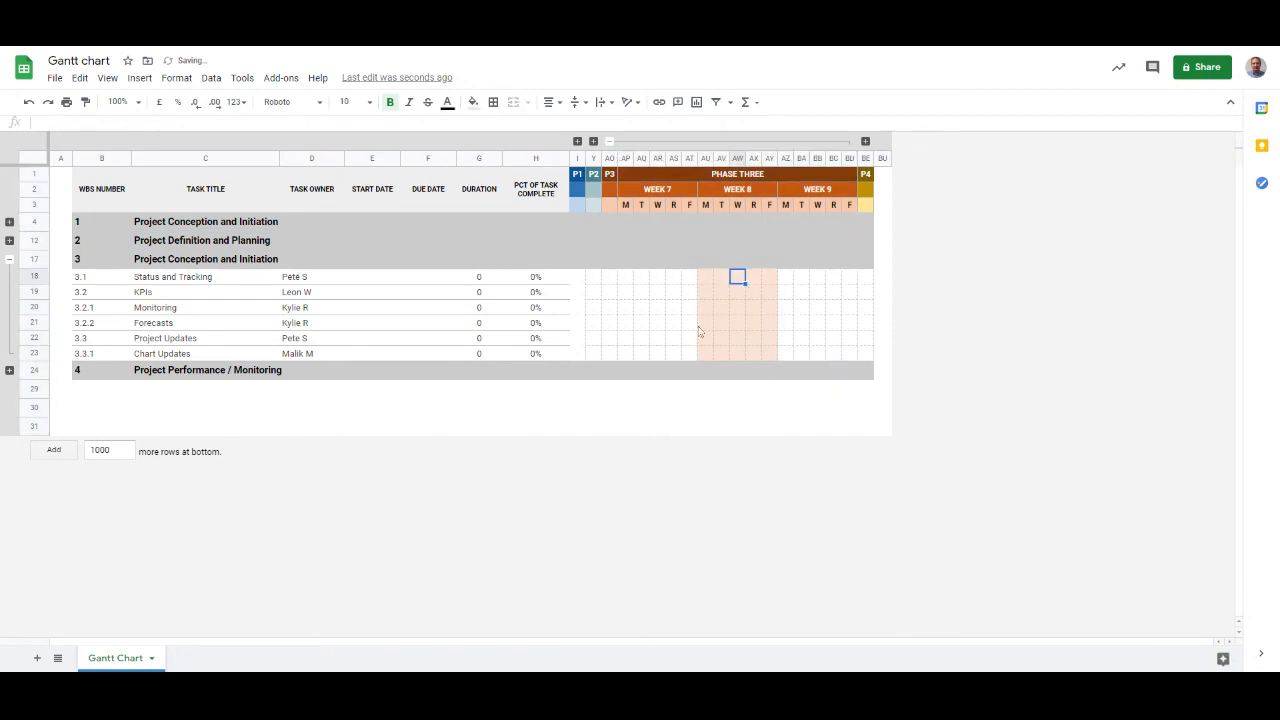